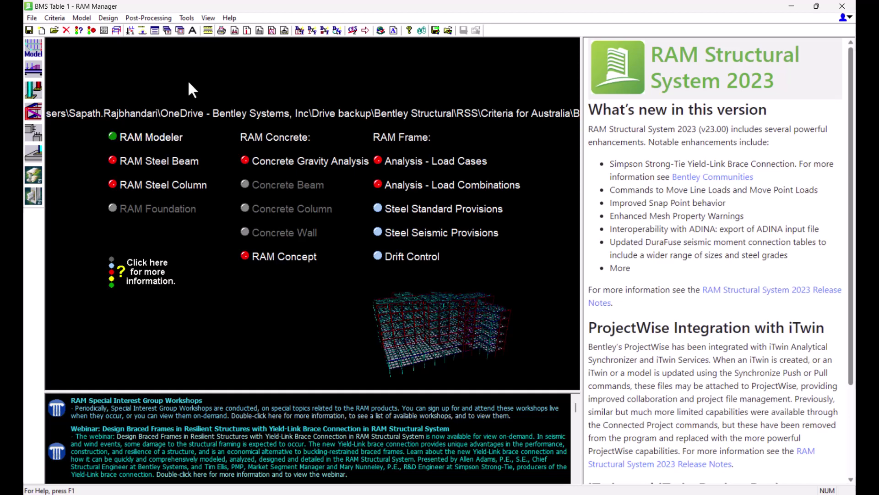
- Open Criteria > Design Steel Table, note the tables directory path, and glance at Ramas.dck in Notepad
click(51, 16)
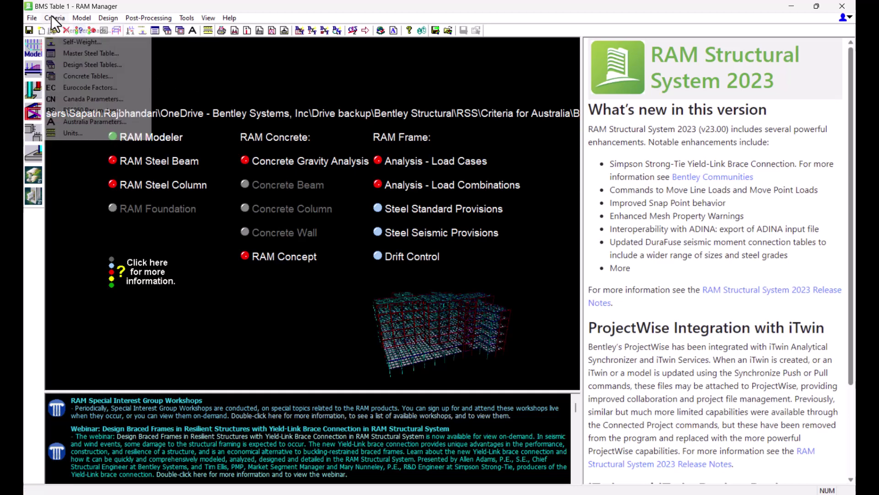
click(114, 64)
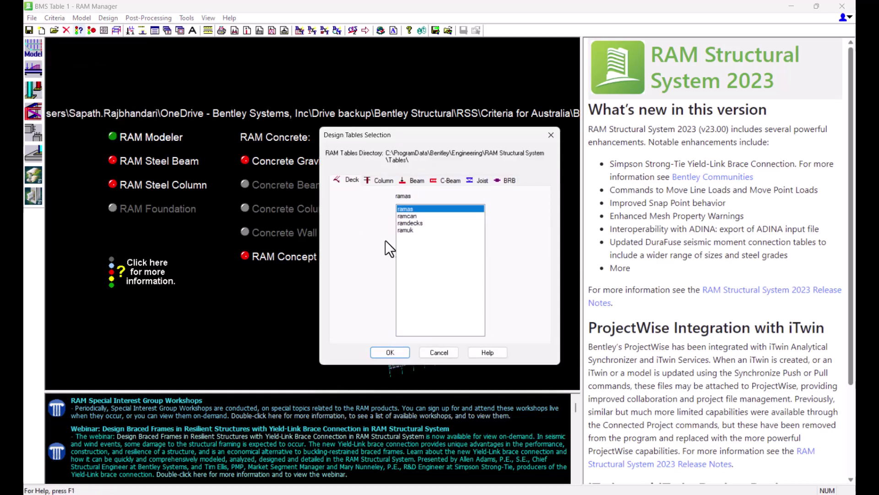
drag(386, 153, 413, 161)
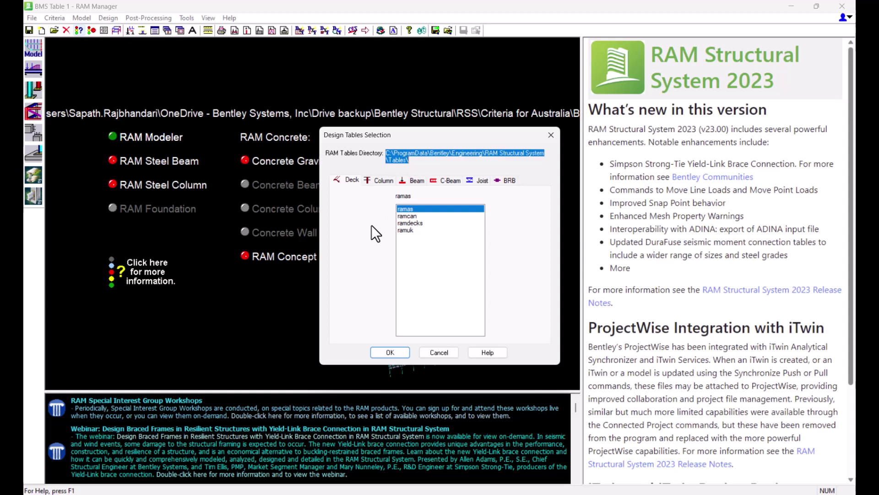
click(405, 210)
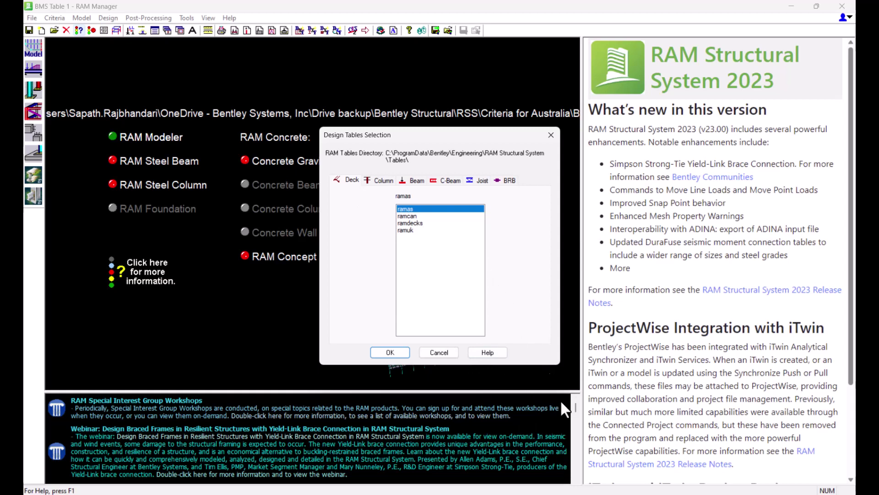
click(587, 486)
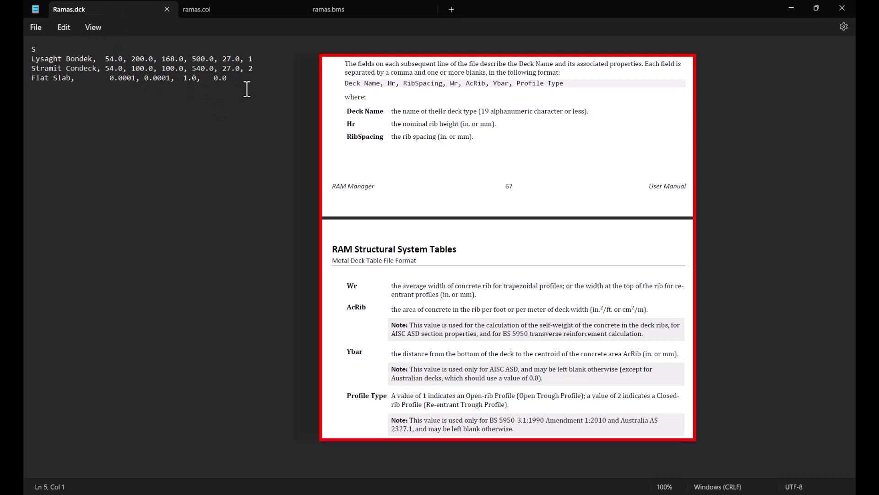
key(alt+Tab)
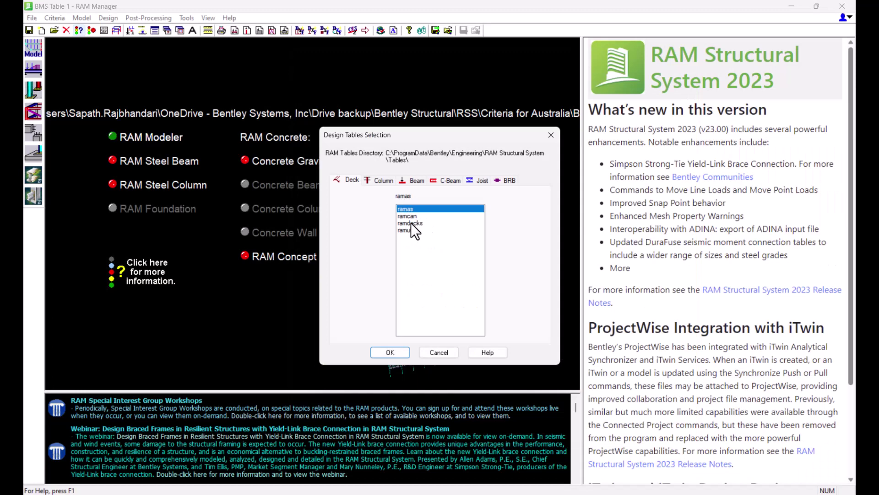
- Step through the ramdecks and ramas deck tables, show the Column tables, then go to Ramas.dck
click(411, 223)
click(407, 215)
click(406, 229)
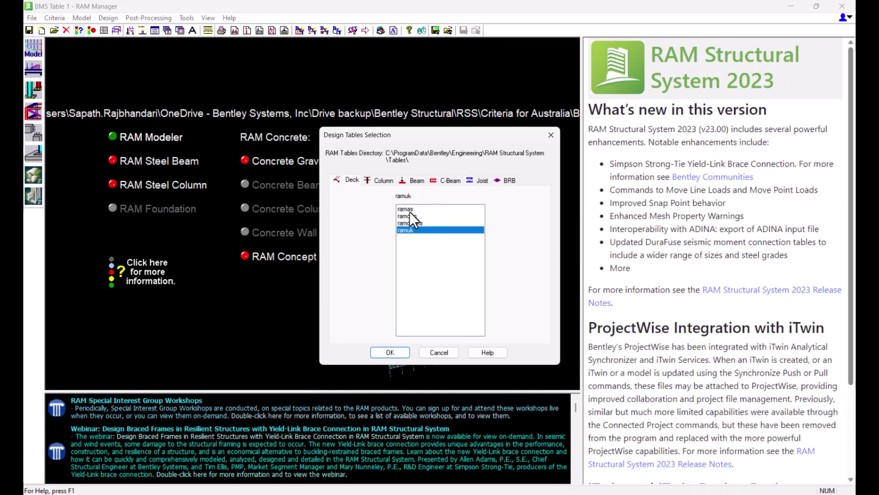
click(405, 209)
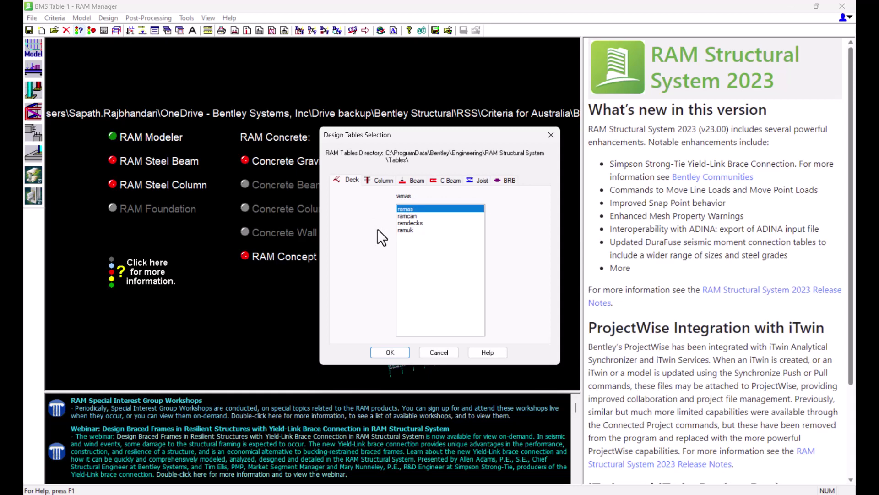
click(384, 180)
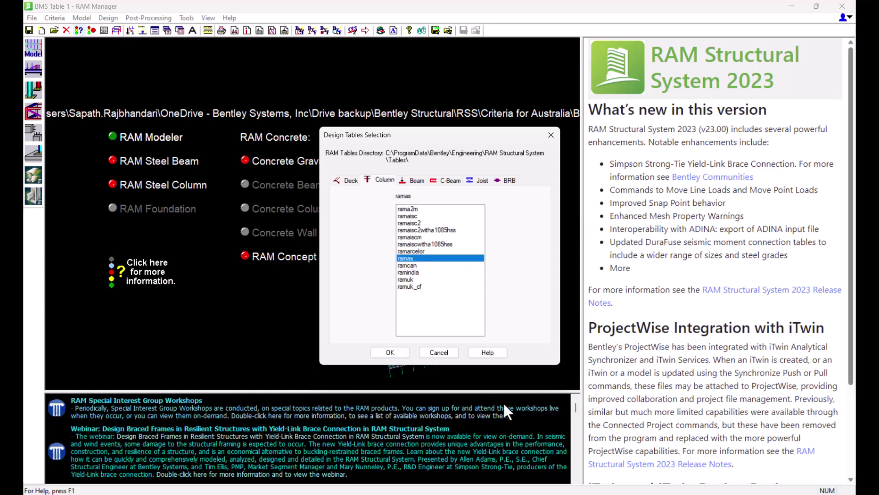
key(alt+Tab)
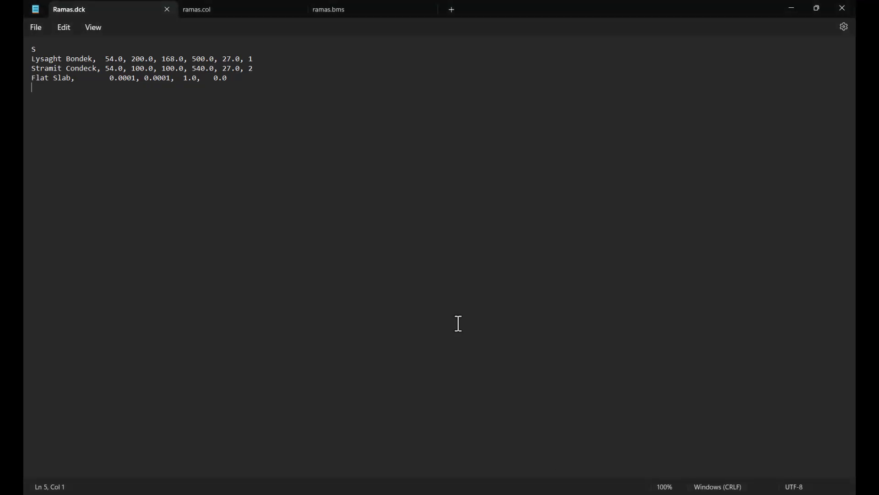
- Open ramas.col and highlight the MasterTable line and the I shape code of the 310UC heading
click(222, 9)
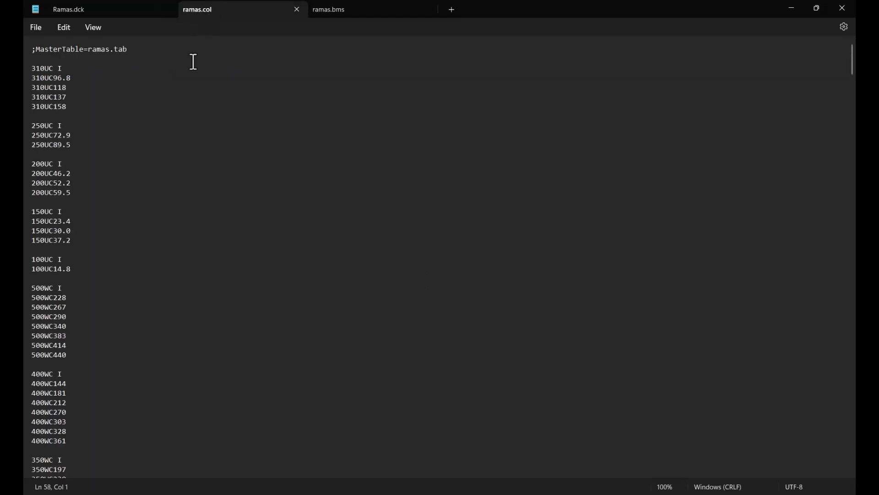
click(150, 51)
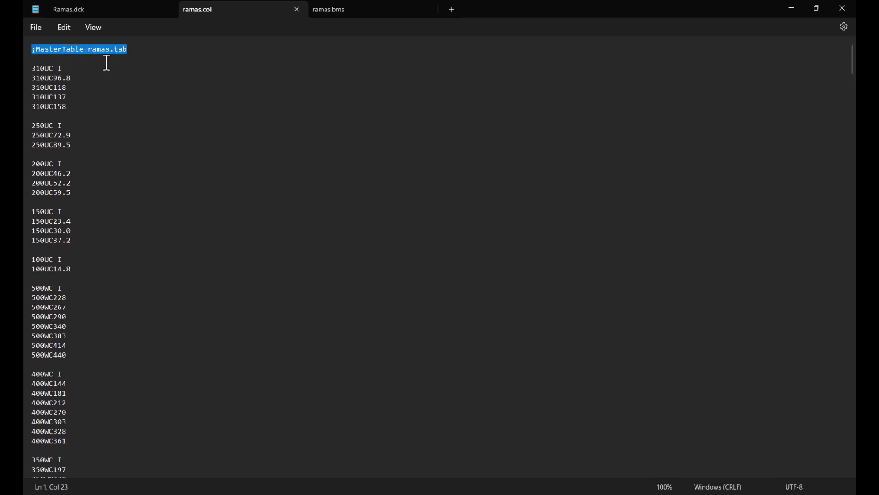
click(73, 72)
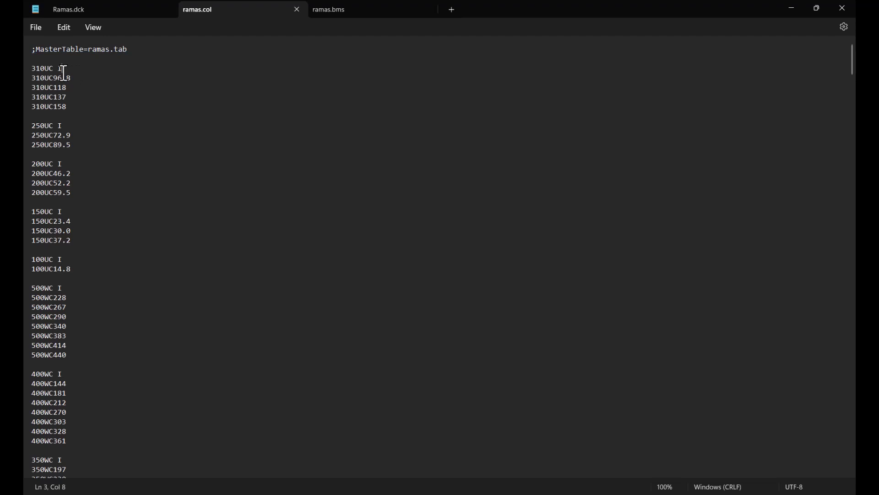
click(55, 69)
drag(54, 68, 62, 68)
- Highlight the 310UC, 250UC and 200UC size groups in ramas.col
drag(69, 107, 30, 78)
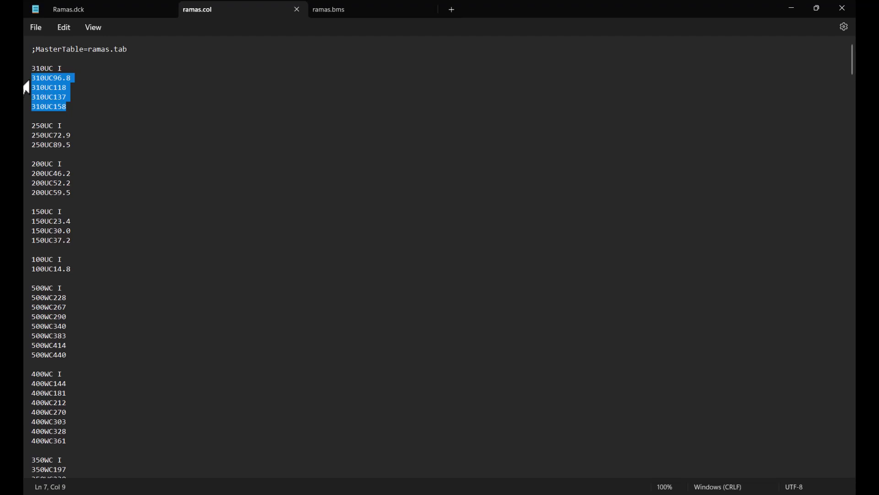
click(91, 90)
click(34, 118)
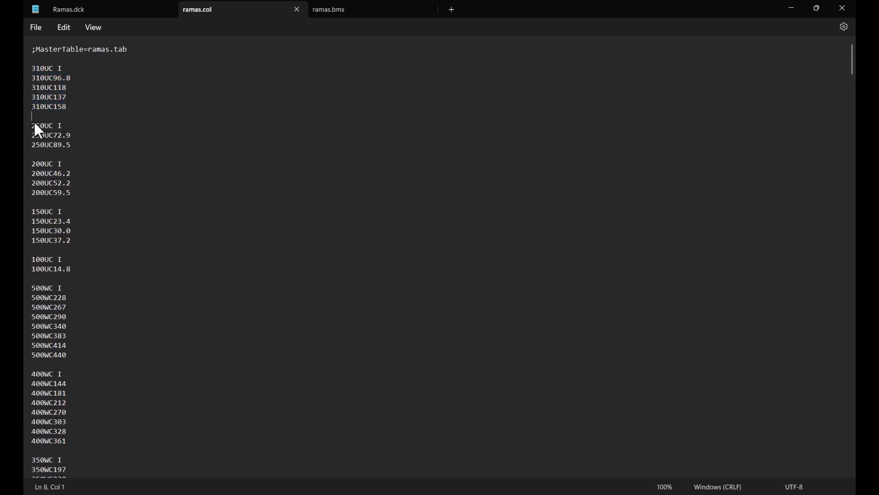
drag(34, 120, 75, 142)
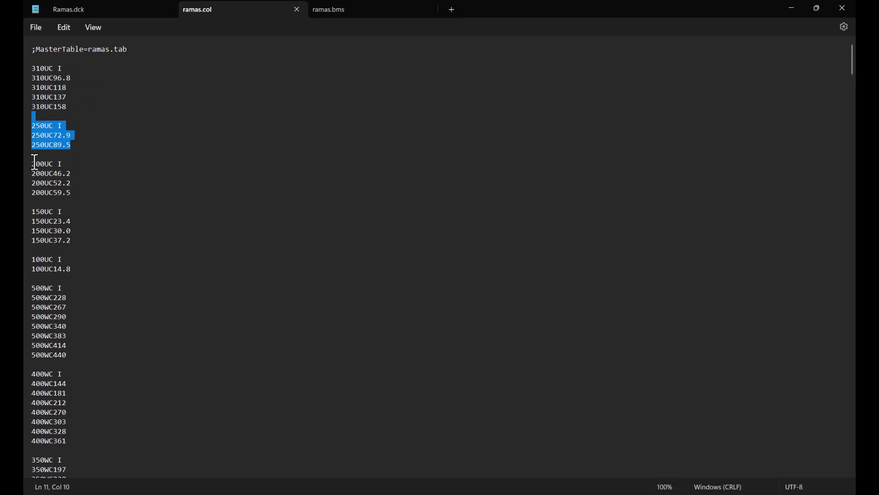
drag(34, 161, 80, 192)
click(136, 180)
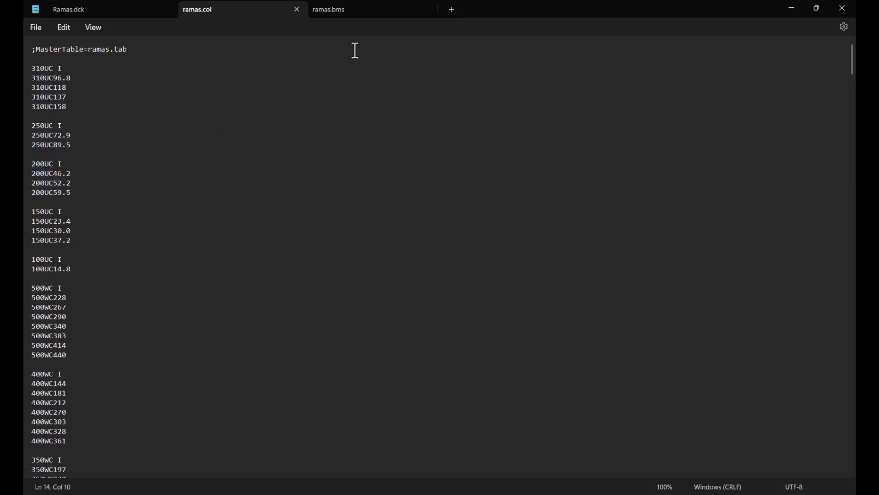
- Check the Beam tab's default and alternate tables in RAM Manager, then return to ramas.bms
click(372, 8)
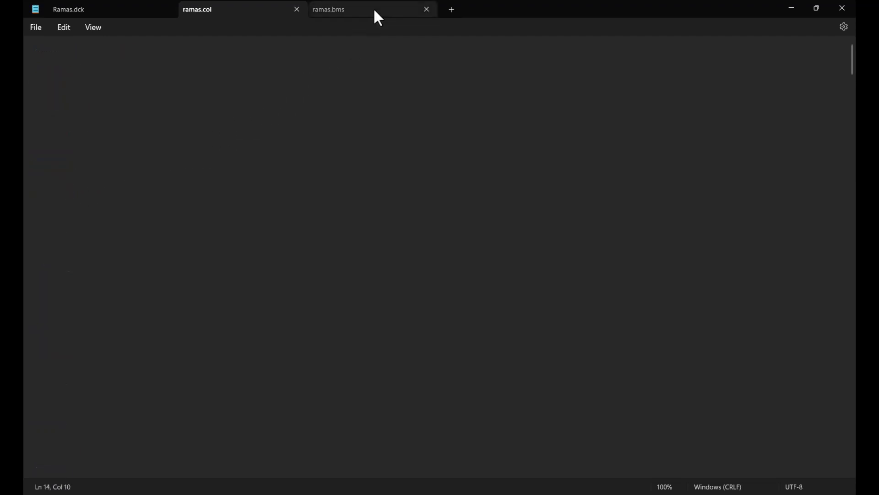
click(576, 435)
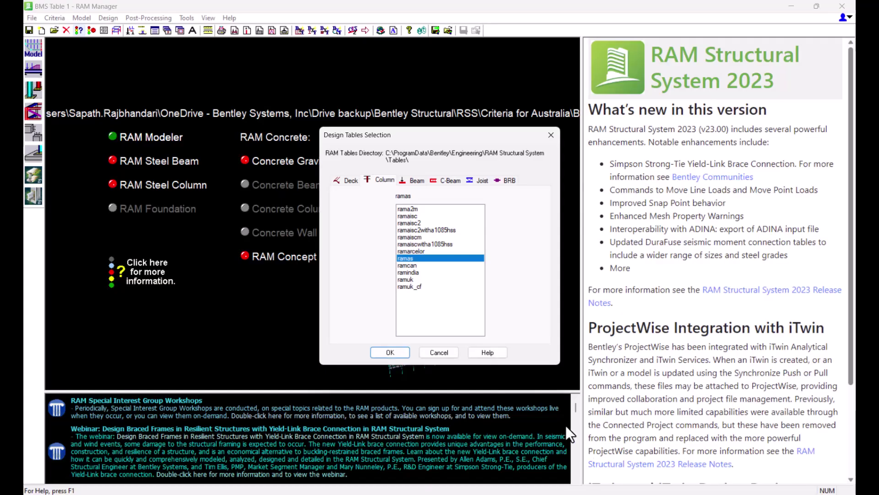
click(419, 181)
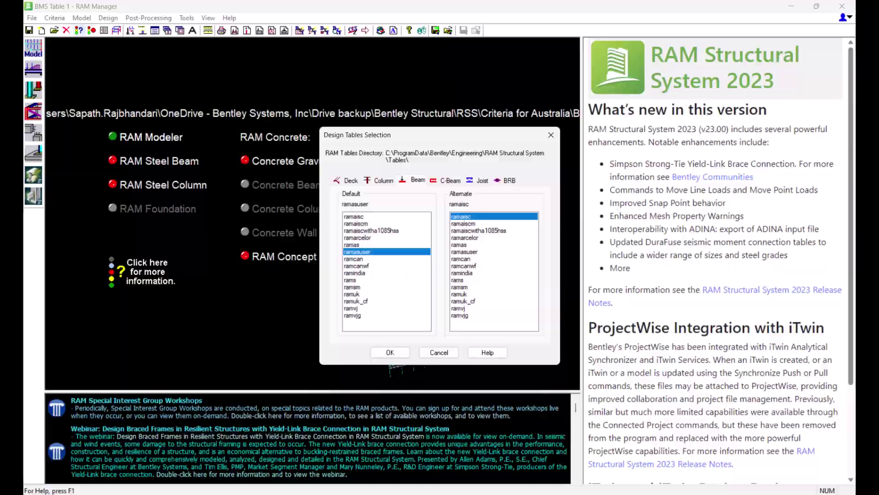
click(579, 472)
- Scroll ramas.bms to point out the Channel section heading, then return to the 250UB25.7 line
click(32, 59)
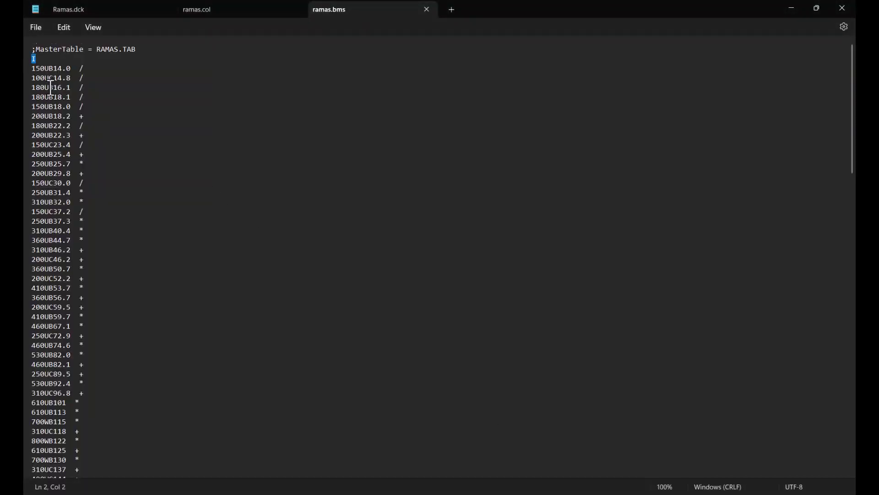
scroll(95, 176, down, 20)
drag(59, 279, 68, 281)
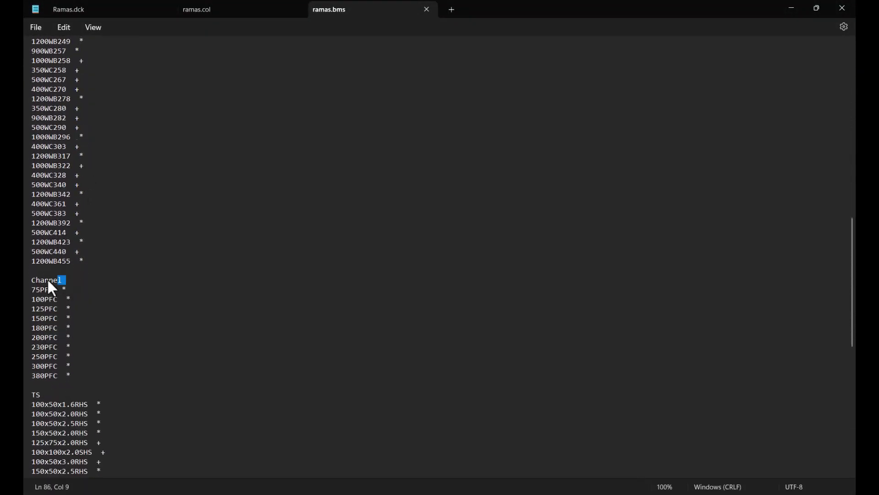
scroll(142, 239, up, 20)
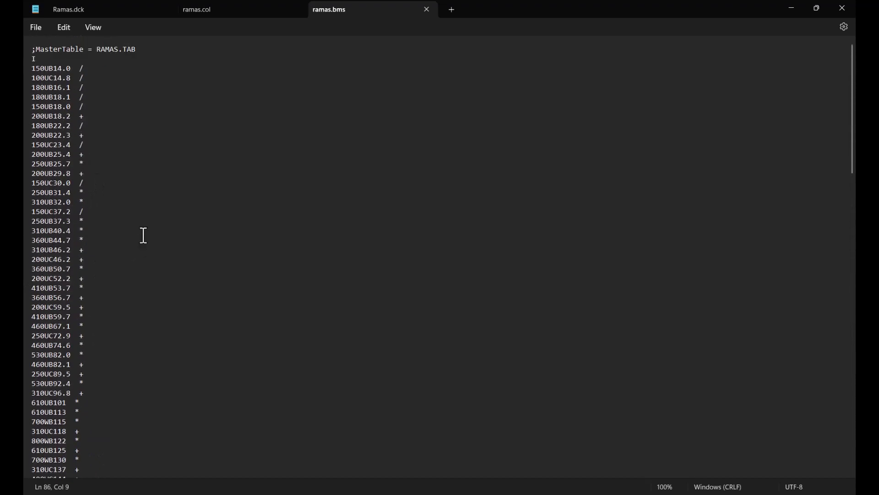
click(186, 166)
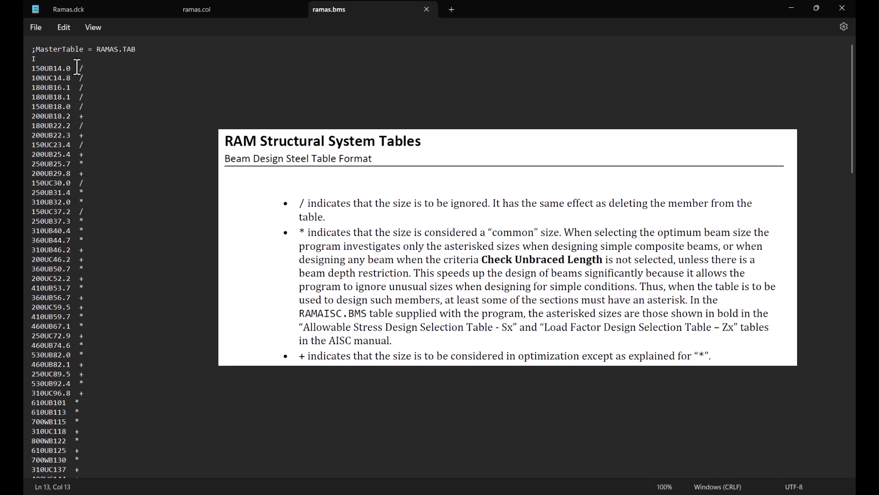
- Select the / flag on 150UB14.0, * on 250UB25.7 and + on 200UB29.8, then return to RAM Manager
click(78, 68)
double_click(81, 163)
double_click(79, 173)
key(Down)
click(626, 481)
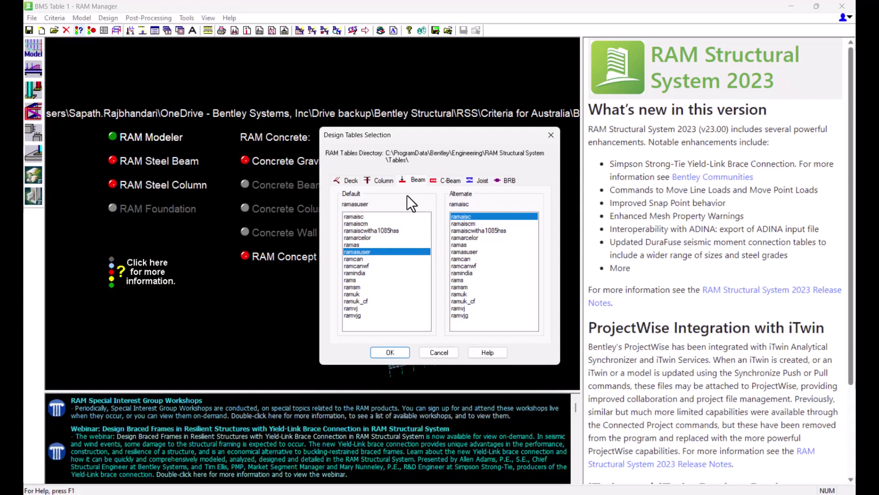
- Pick ramas in the Beam Default list and accept the Continue with changes prompt
click(355, 245)
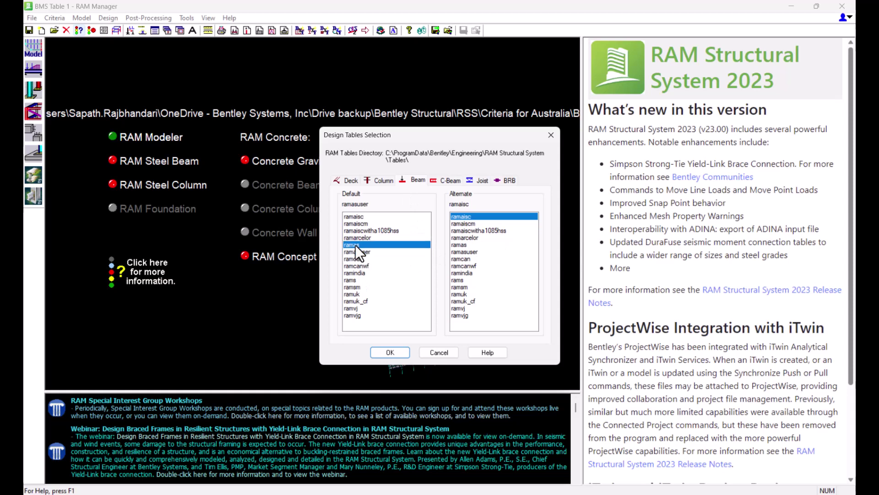
click(390, 353)
click(447, 285)
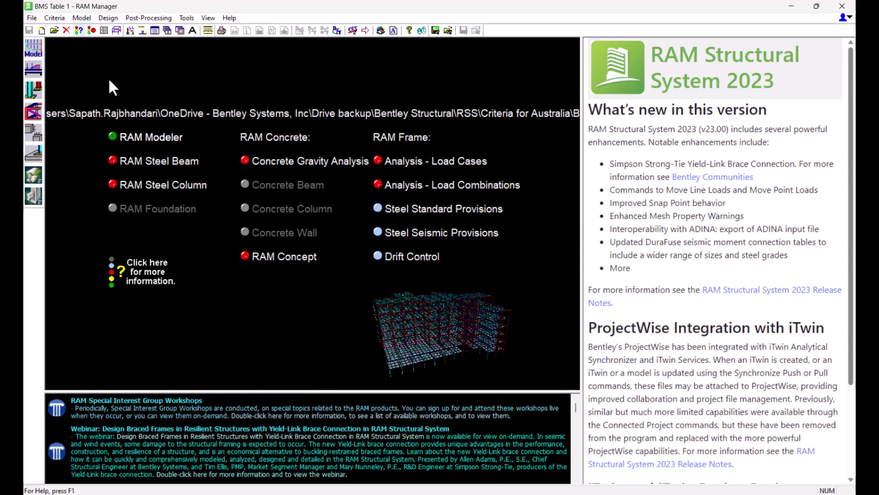
- Open RAM Steel Beam, run Design All, and decline viewing the 38 warnings
click(40, 71)
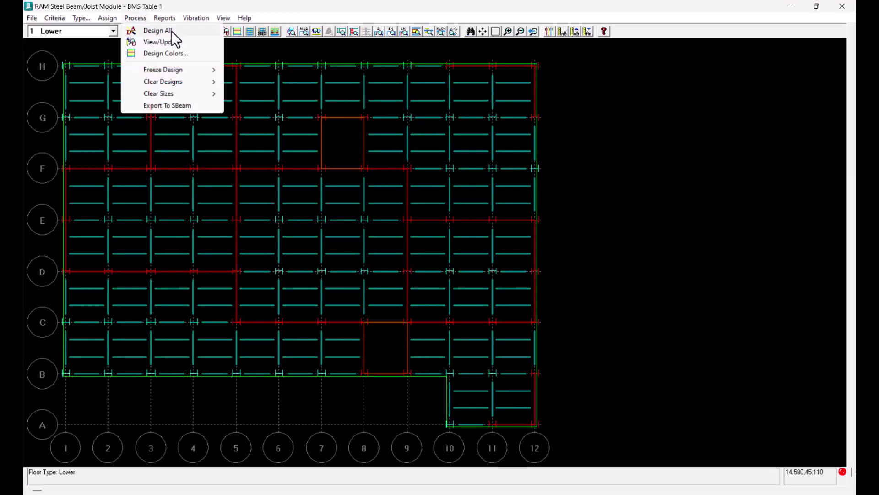
click(174, 31)
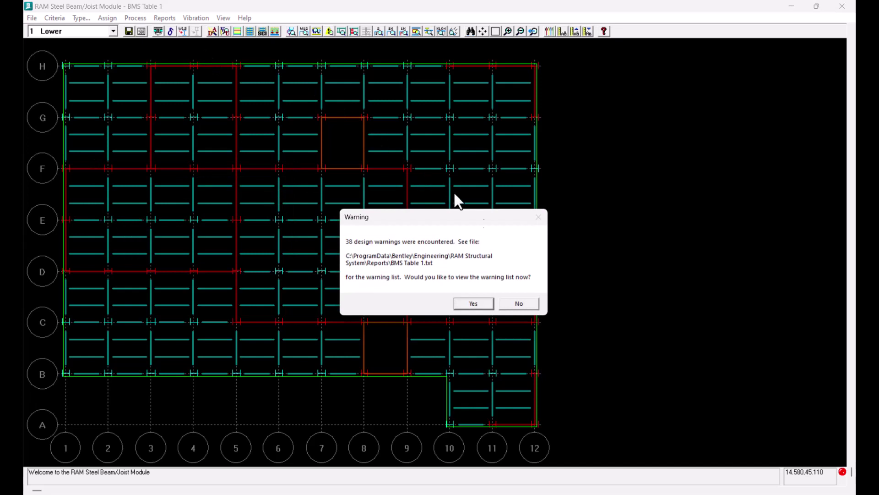
click(520, 303)
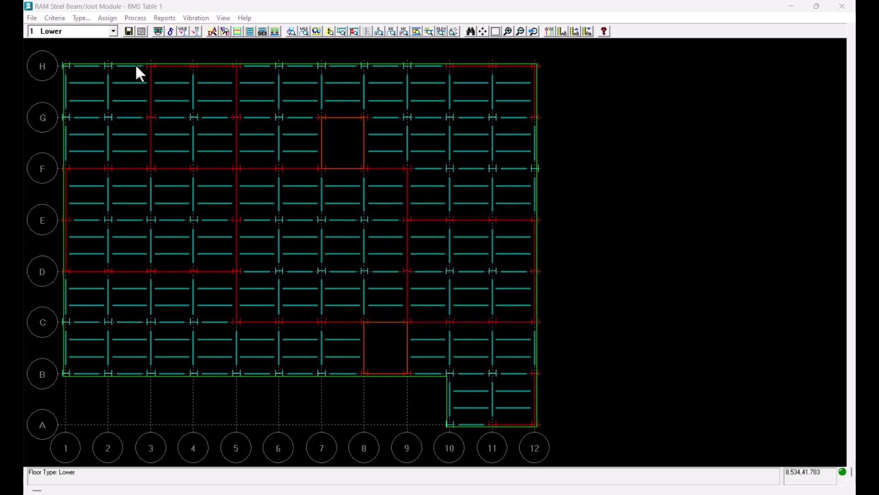
- Turn on Design Colors with Show Values, move the colour scale aside, and switch to 6 Upper
click(138, 18)
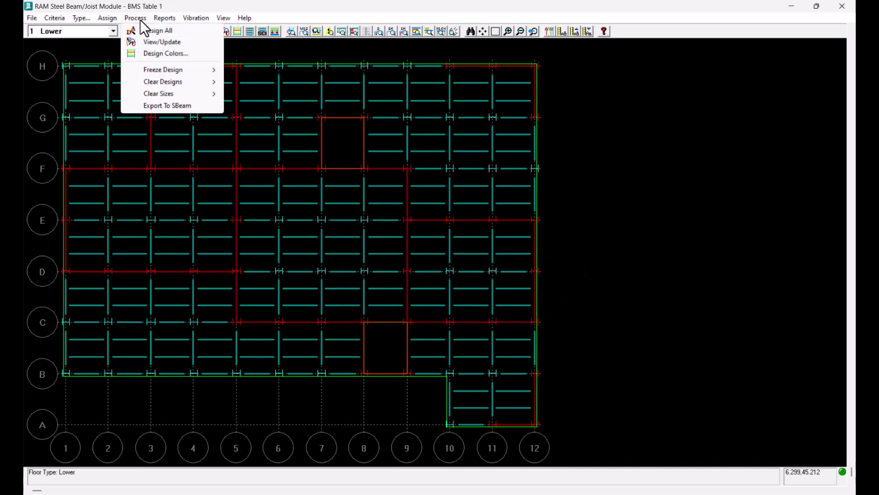
click(156, 53)
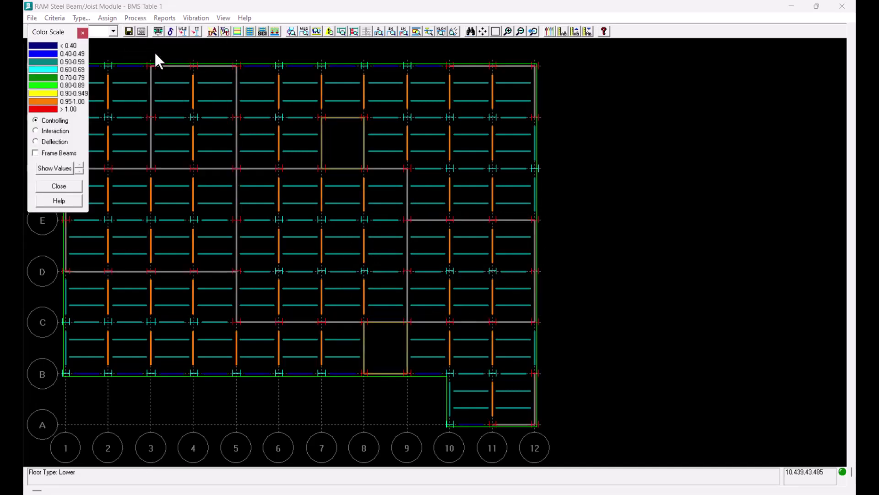
drag(78, 35, 576, 101)
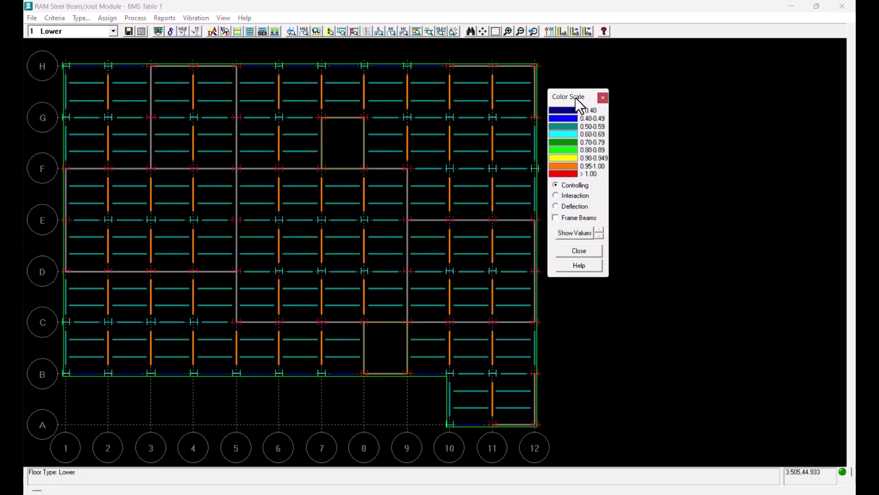
click(568, 232)
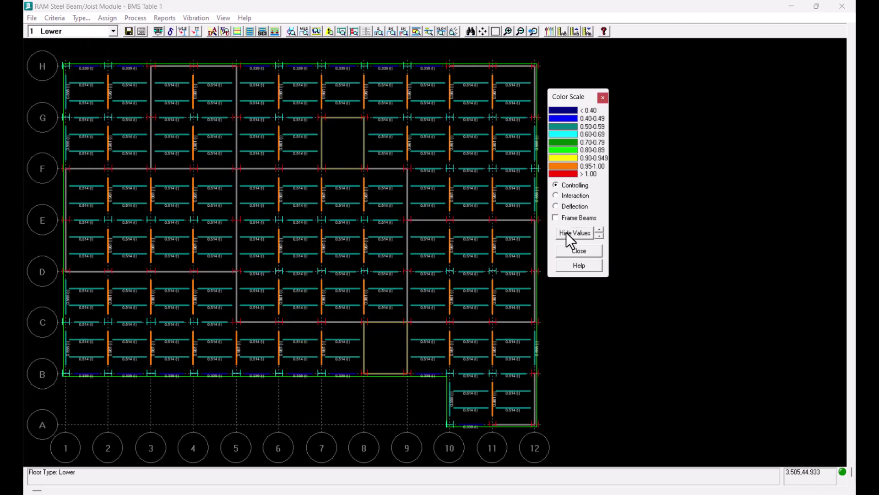
click(89, 32)
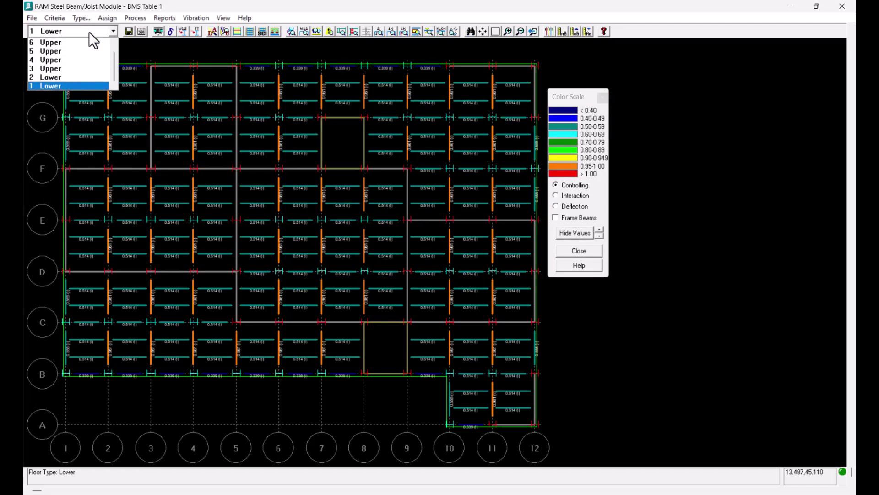
click(67, 44)
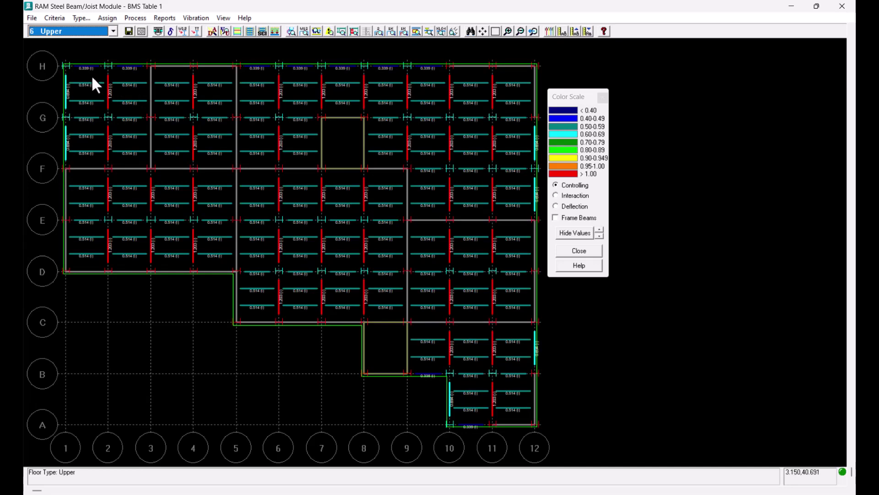
- Review failing beam 12, optimize it to 460UB67.1 (ratio 0.96), and update the database
click(134, 18)
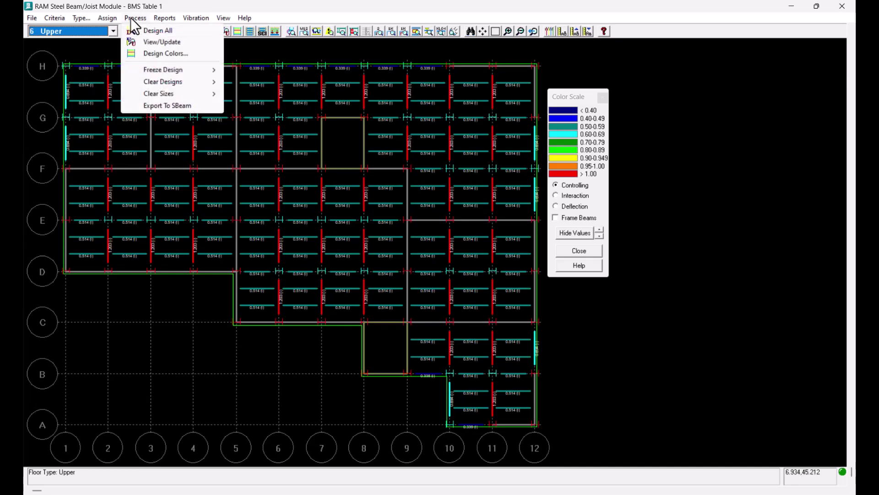
click(178, 42)
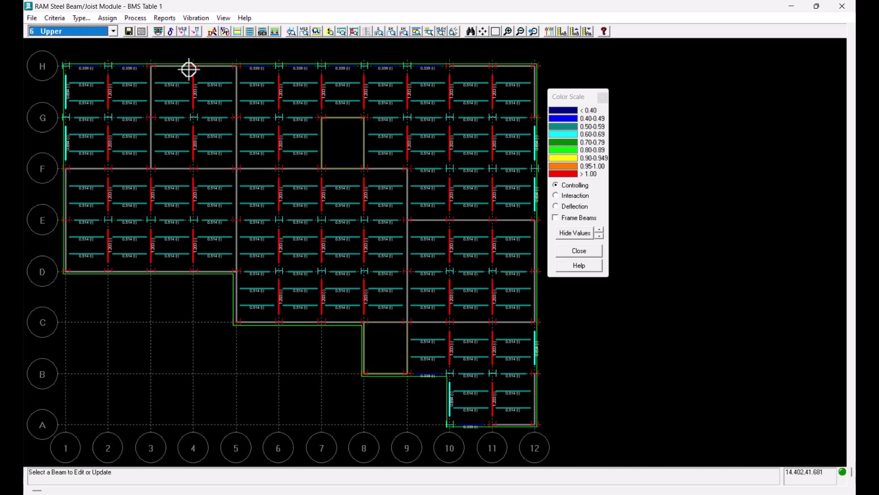
click(108, 88)
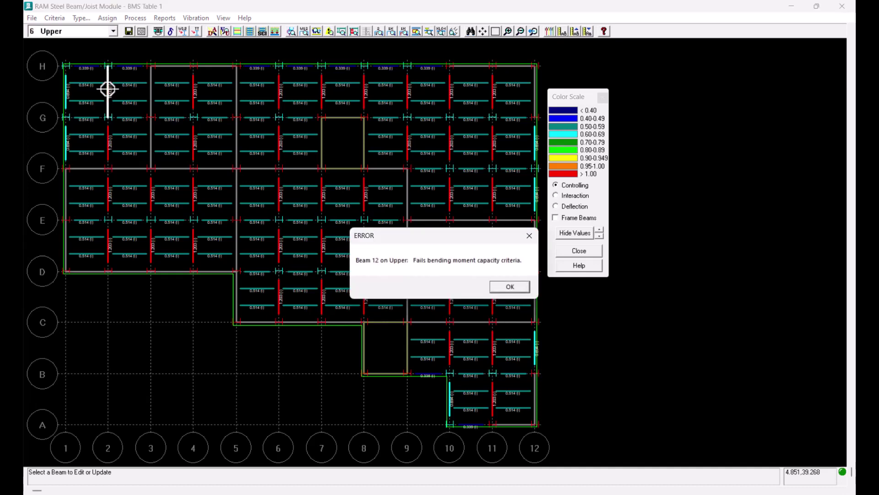
click(521, 287)
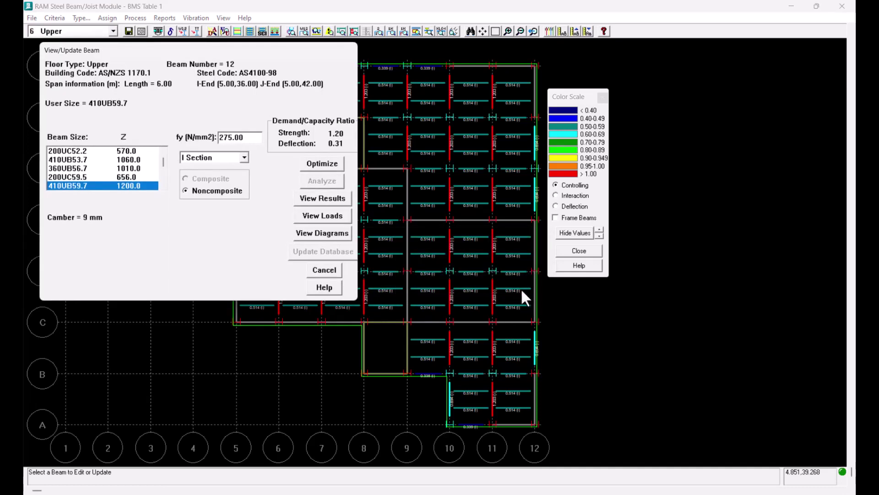
scroll(125, 165, down, 3)
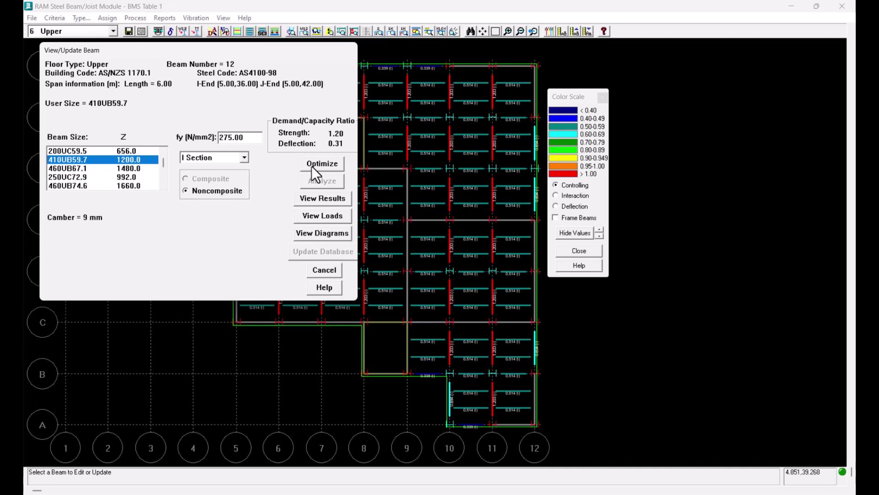
click(323, 164)
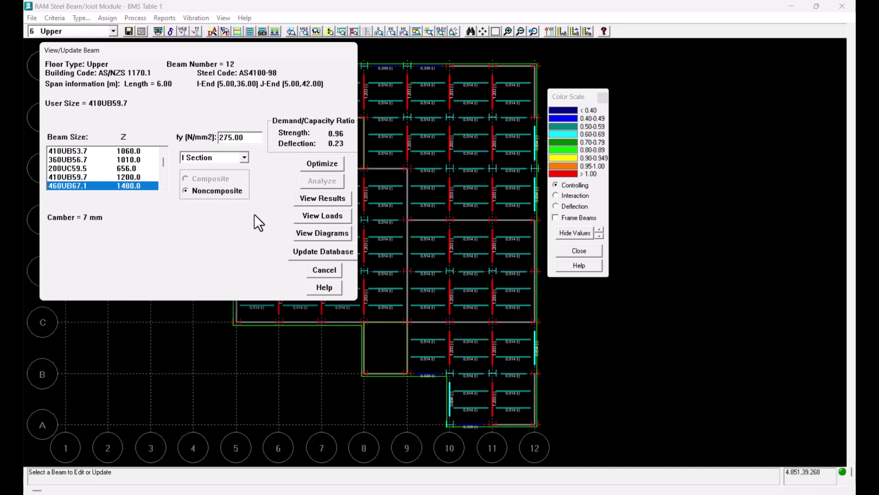
click(317, 252)
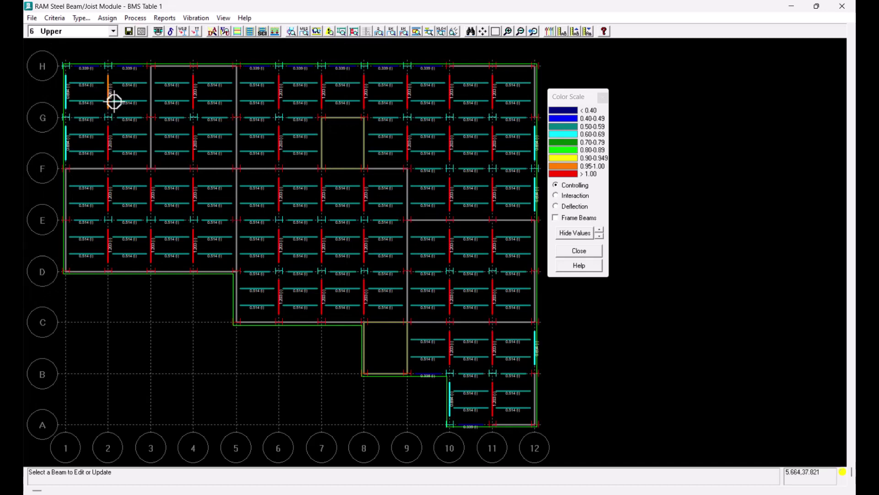
- Assign 410UB59.7 to beam 12 (ratio 1.20), overriding optimization
click(109, 93)
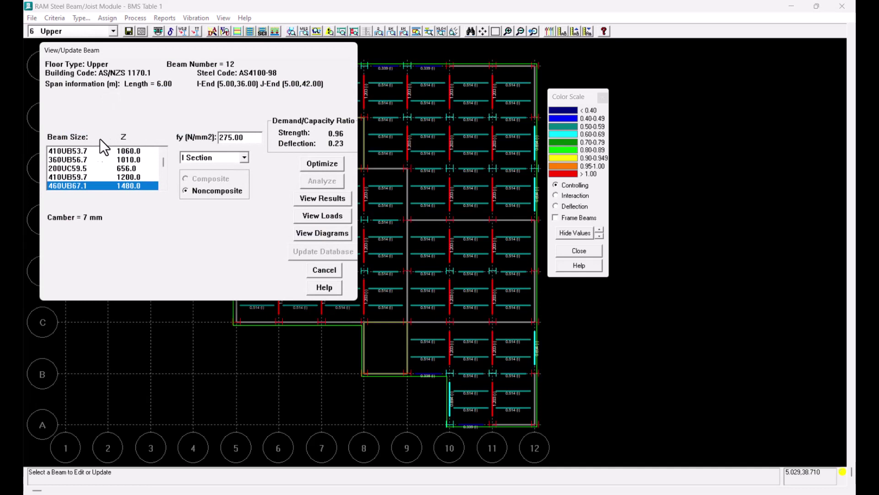
click(68, 176)
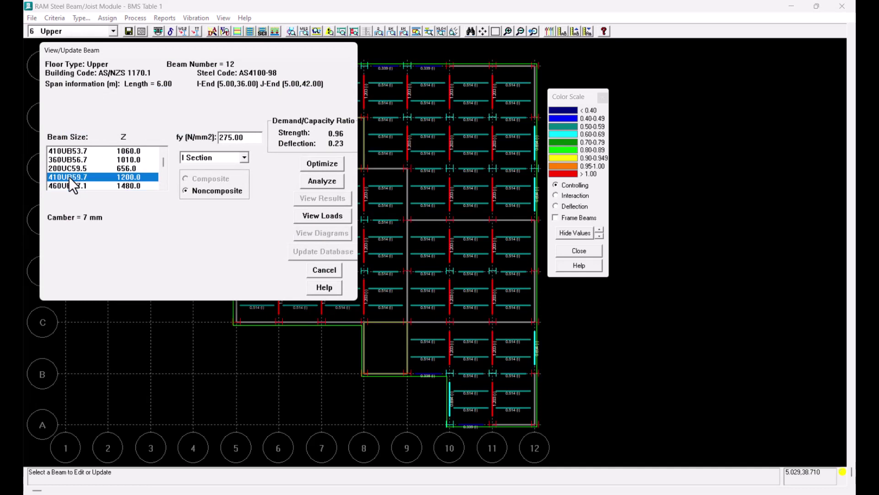
click(328, 181)
click(509, 287)
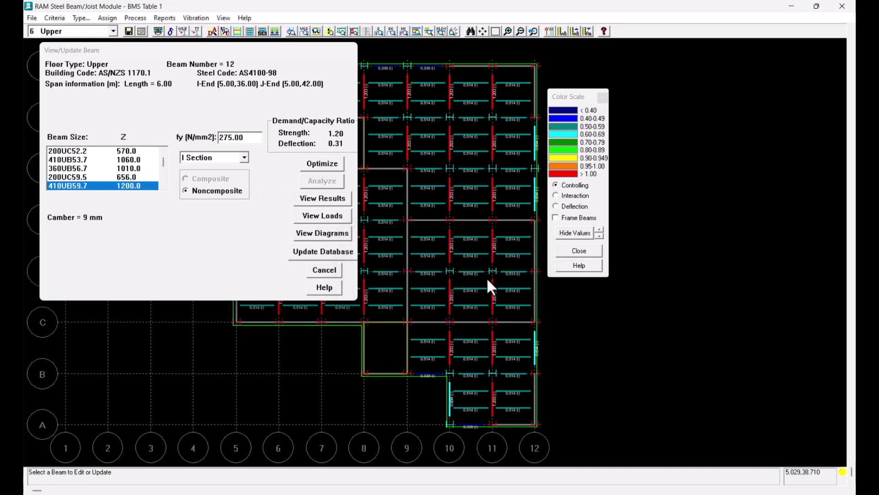
click(391, 221)
click(468, 290)
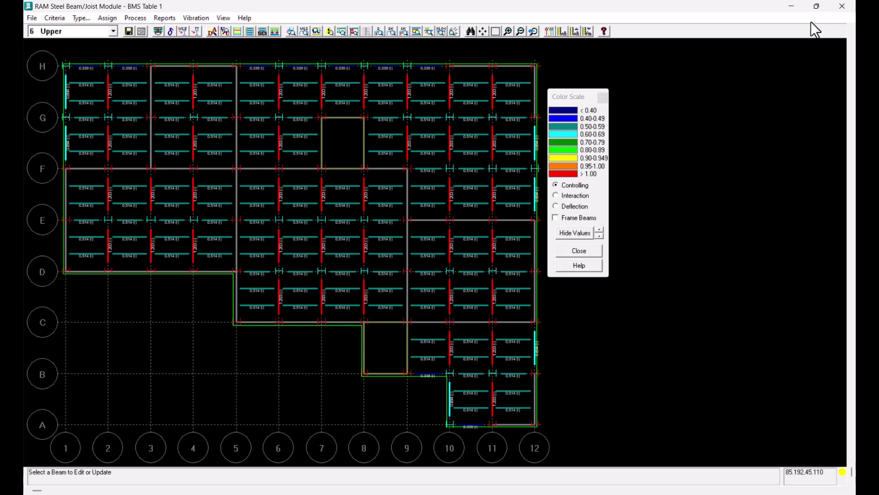
- Close RAM Steel Beam, set ramasuser as default beam table, and locate ramasUSER.bms in Tables
click(843, 8)
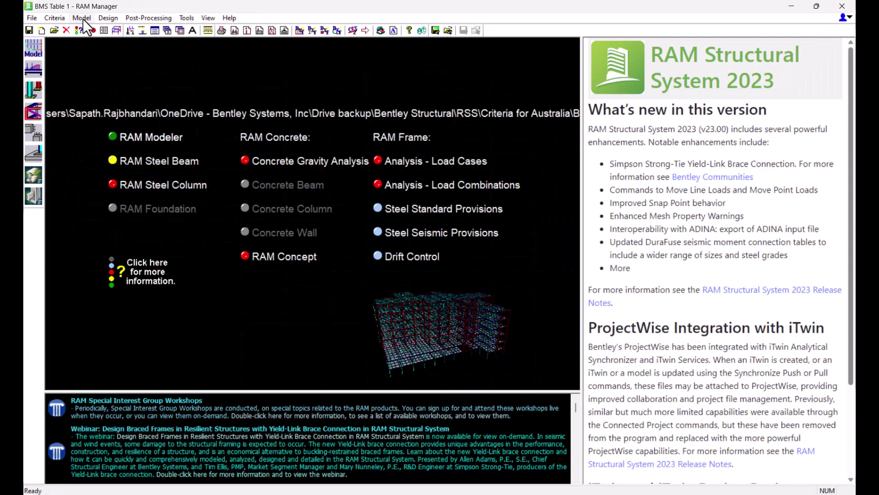
click(55, 18)
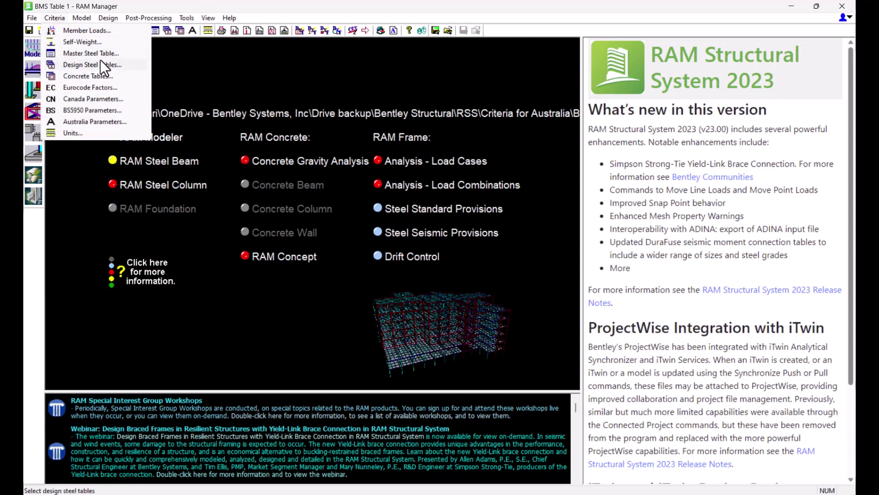
click(119, 65)
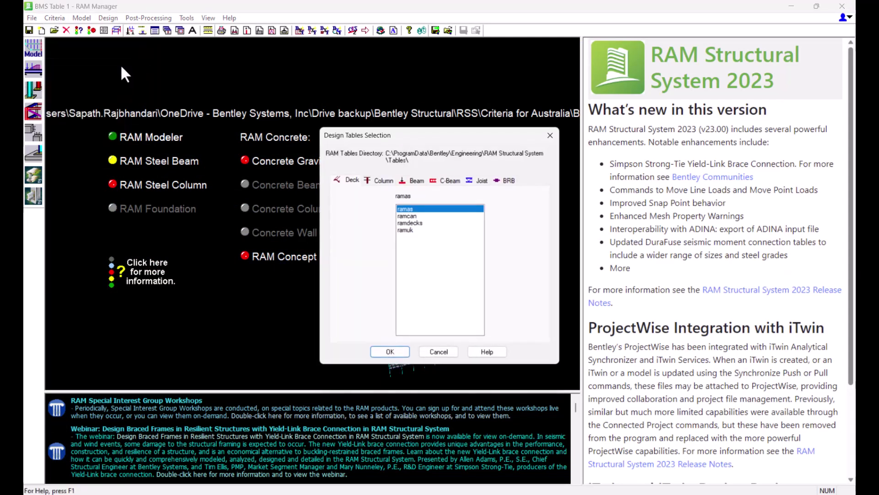
click(417, 180)
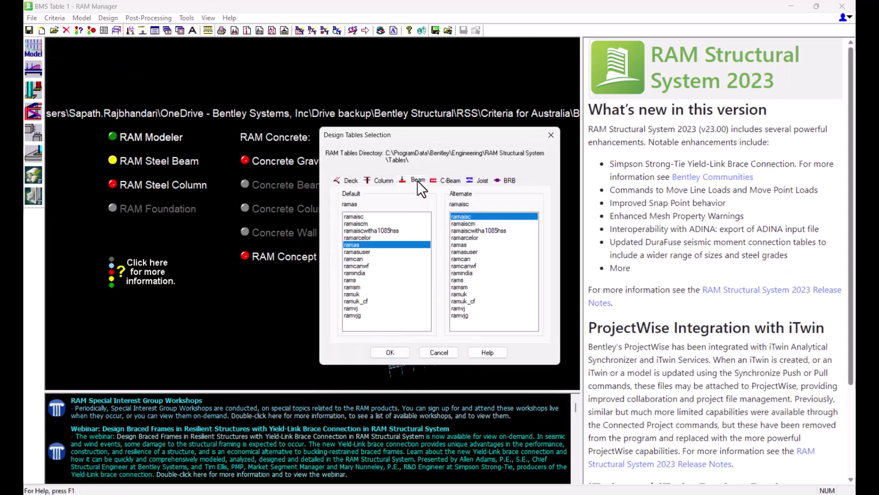
click(370, 252)
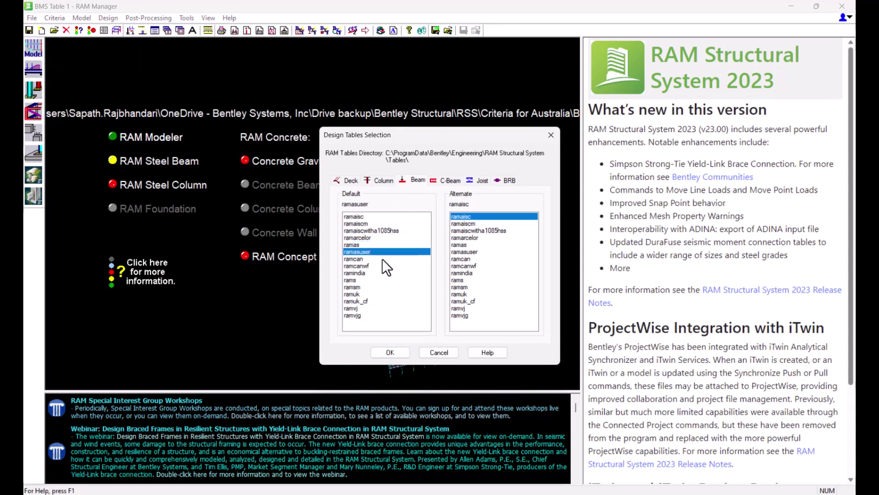
click(172, 224)
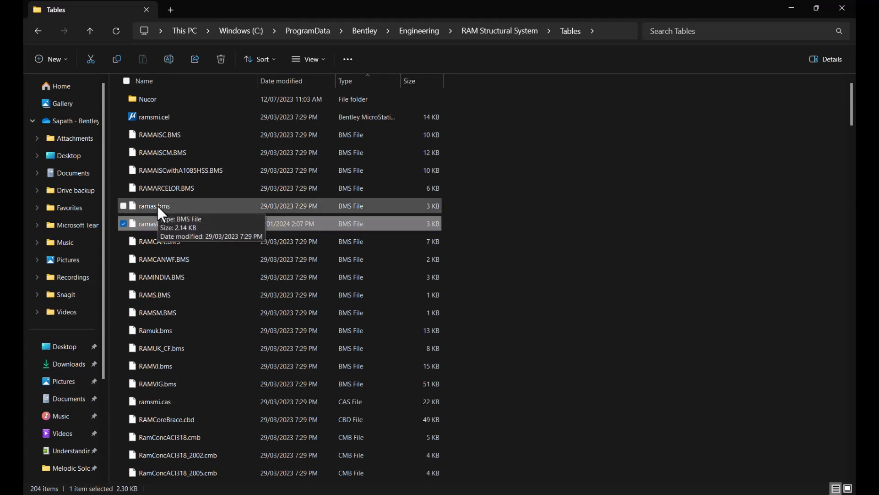
- Confirm the new custom beam table choice and accept clearing the existing beam designs
click(622, 440)
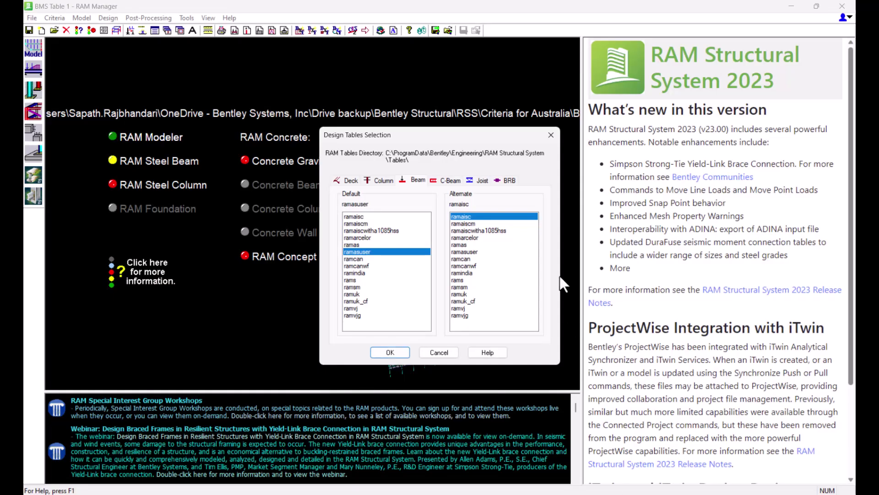
click(390, 352)
click(452, 288)
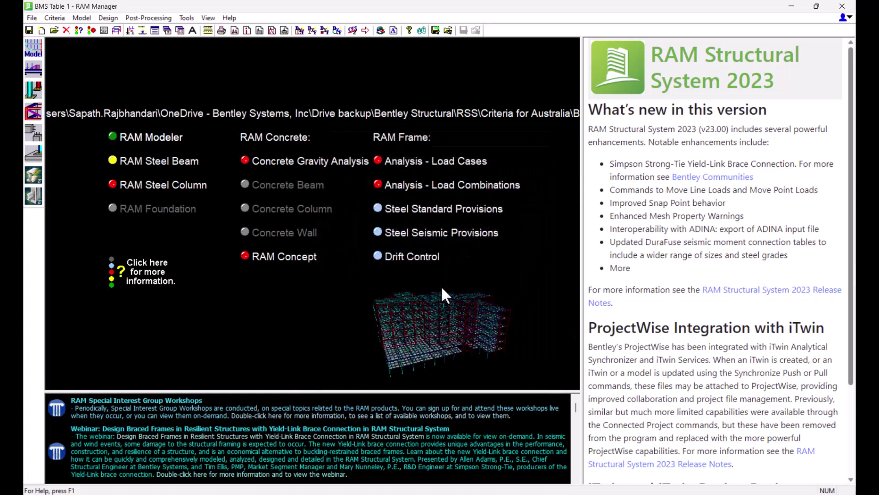
- Open the Steel Table Editor on the ramasuser.bms beam table and expand the I Section sizes
click(186, 18)
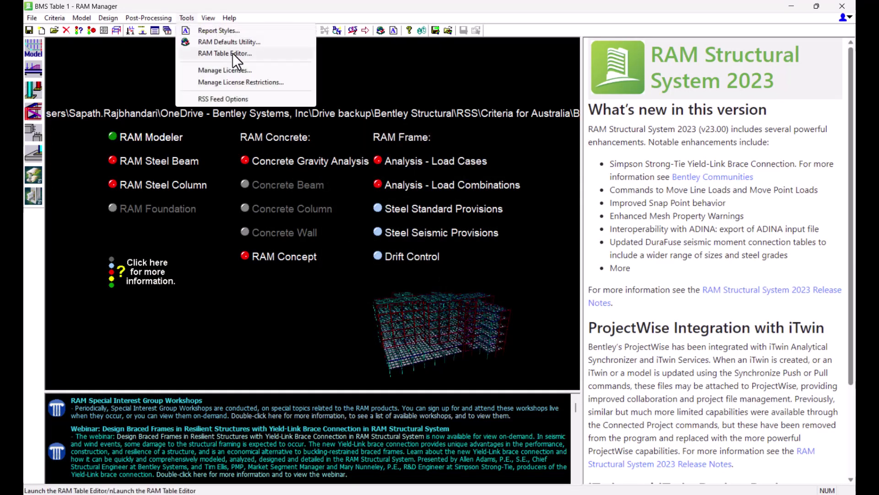
click(267, 56)
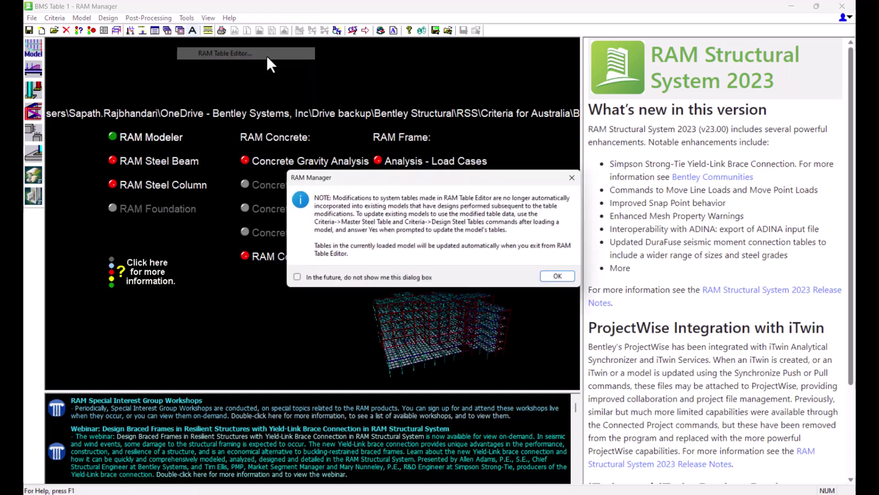
click(563, 278)
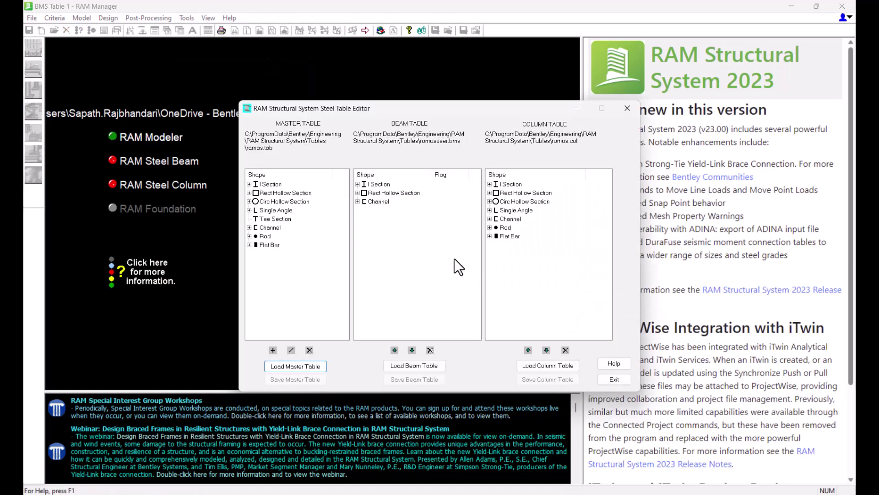
drag(459, 141, 442, 141)
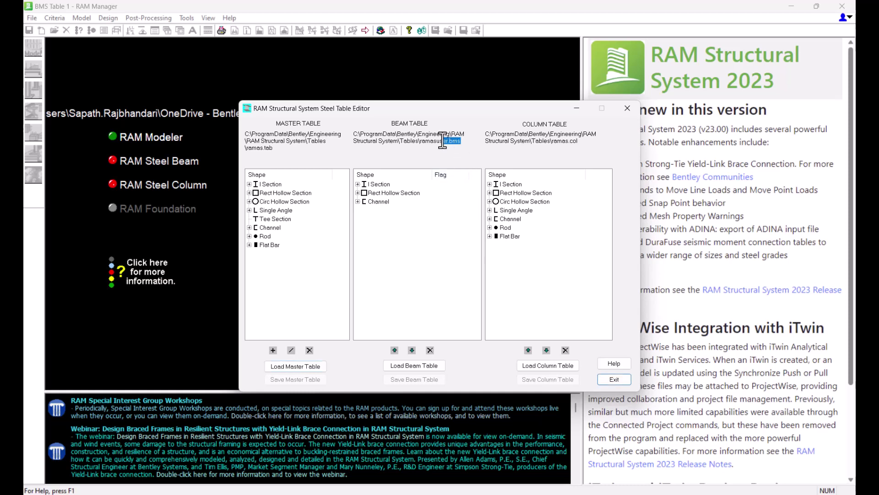
click(394, 248)
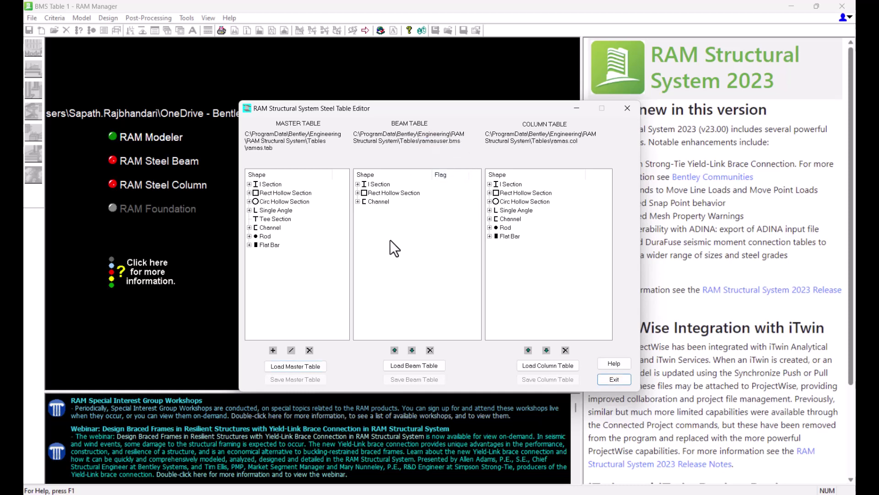
click(357, 183)
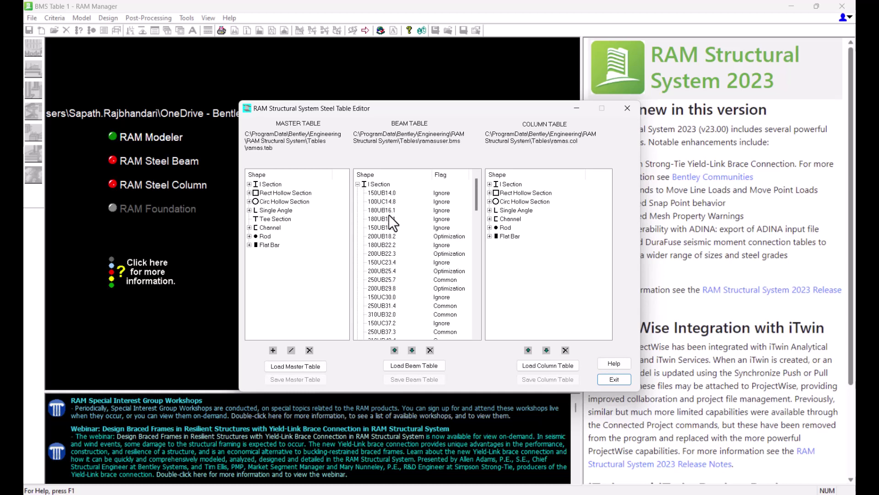
- Flag 460UB67.1 as Ignore and save the beam table over ramasuser.bms
scroll(389, 215, down, 5)
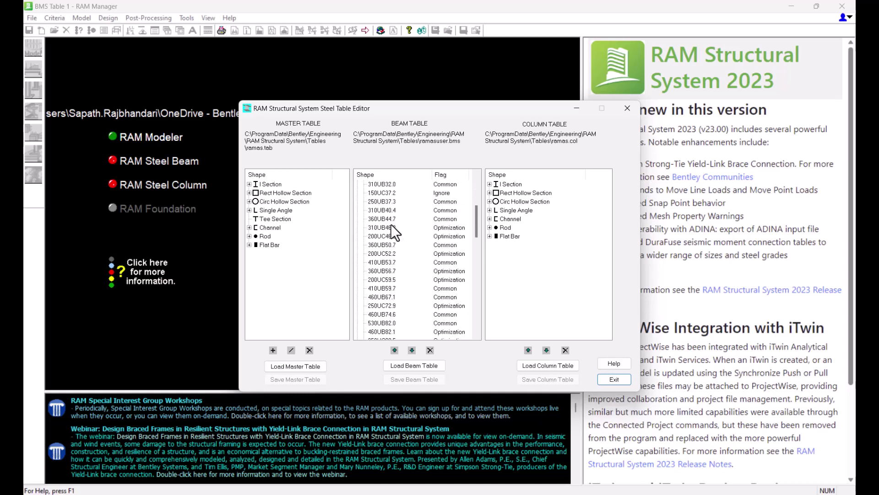
click(391, 298)
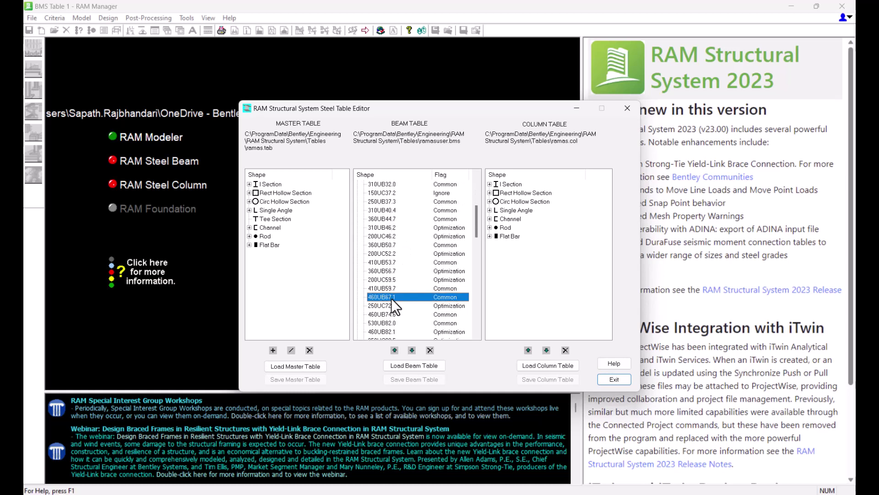
scroll(426, 248, down, 4)
click(462, 194)
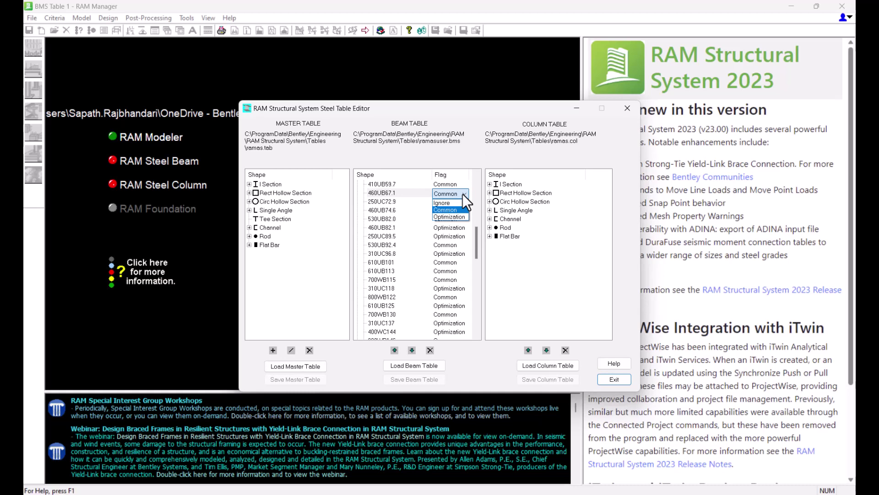
click(449, 201)
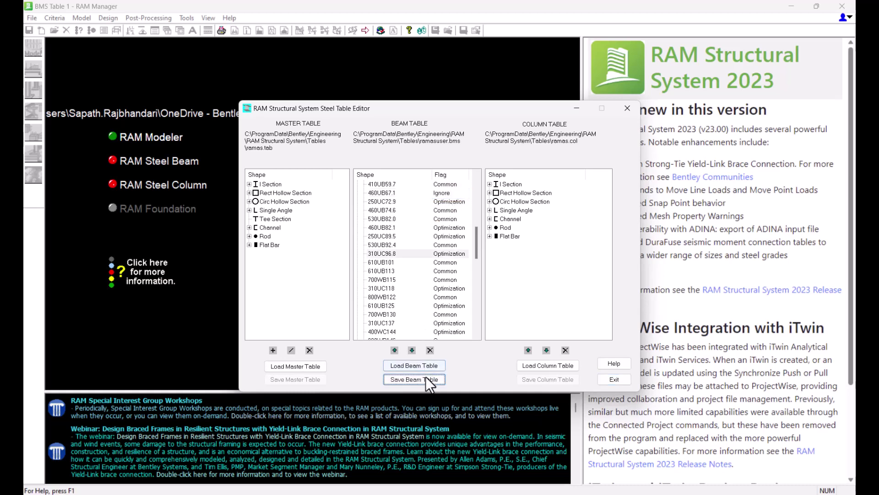
click(425, 377)
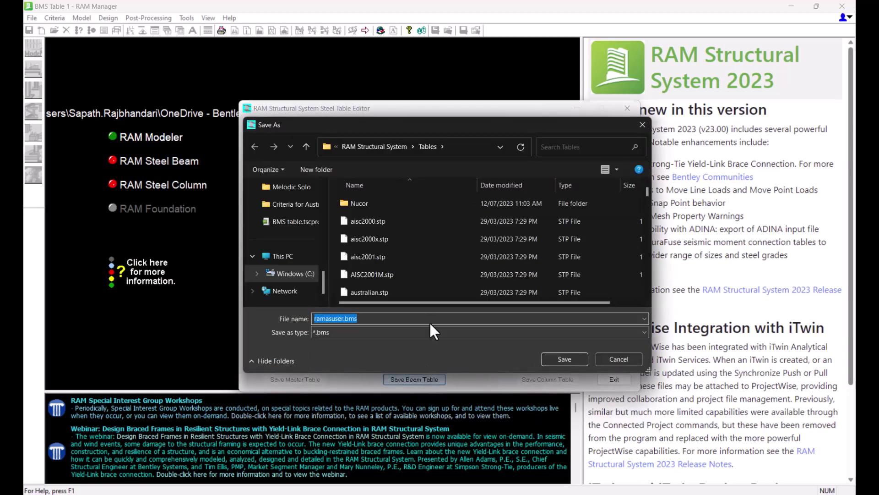
click(564, 358)
click(473, 255)
- Close the table editor and start RAM Steel Beam, declining the design warning list
click(612, 378)
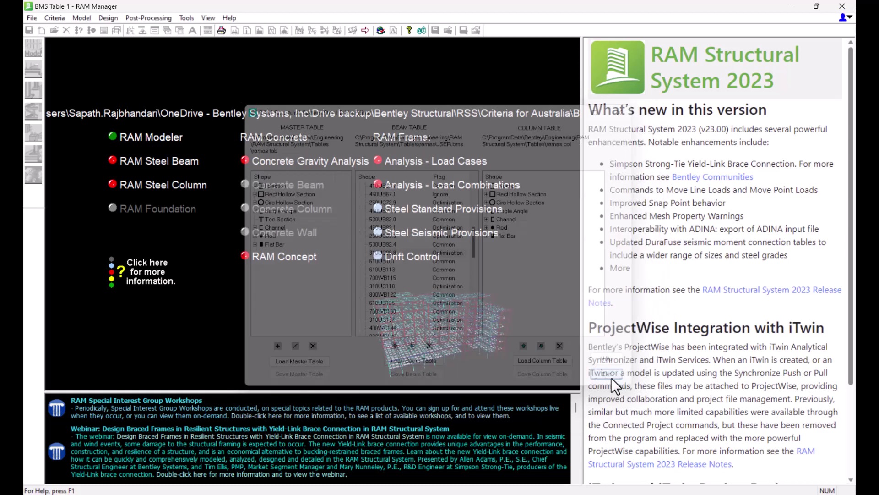
click(33, 69)
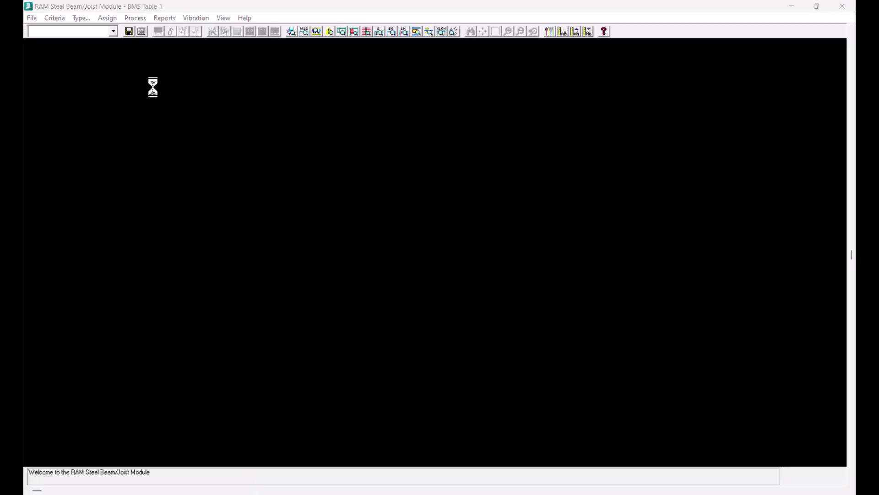
click(172, 120)
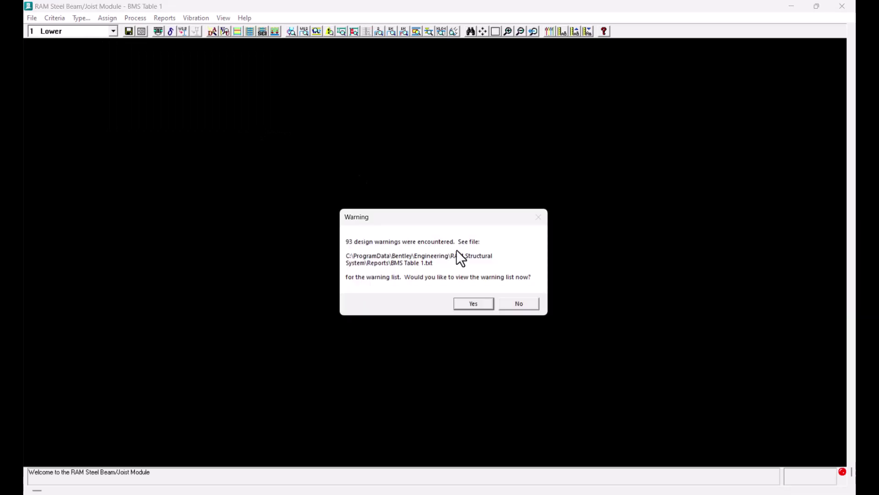
click(519, 304)
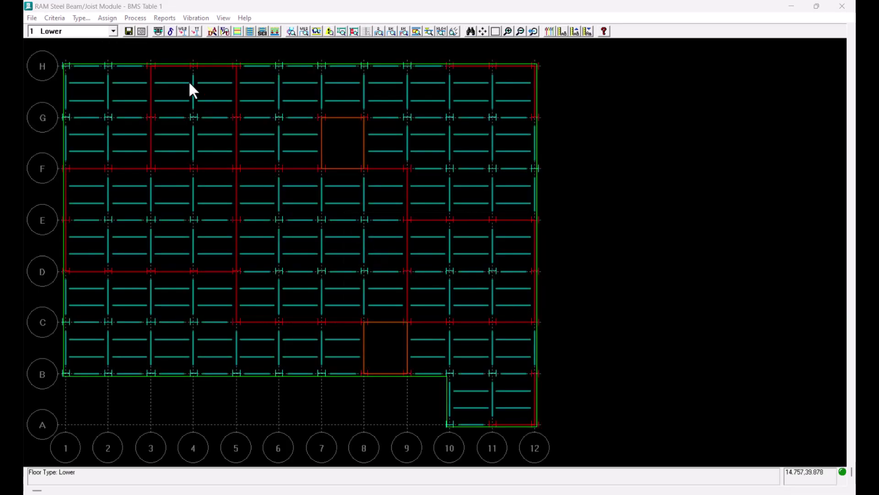
- Switch the plan view to the 6 Upper floor
click(72, 31)
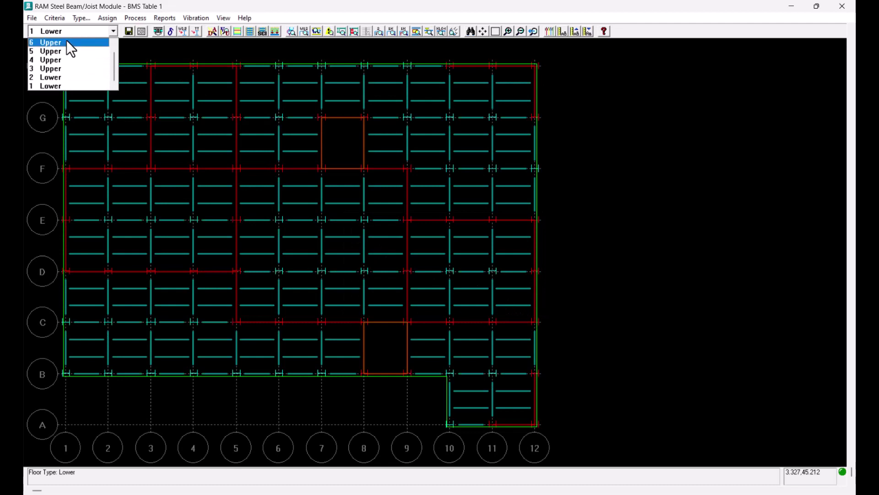
click(66, 42)
click(77, 32)
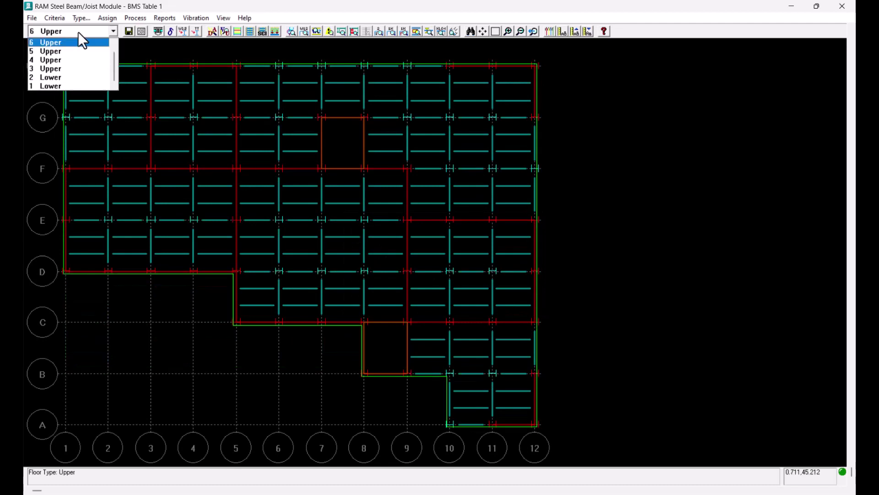
click(66, 48)
- Colour the beams by design ratio and show ratio values on every beam
click(136, 18)
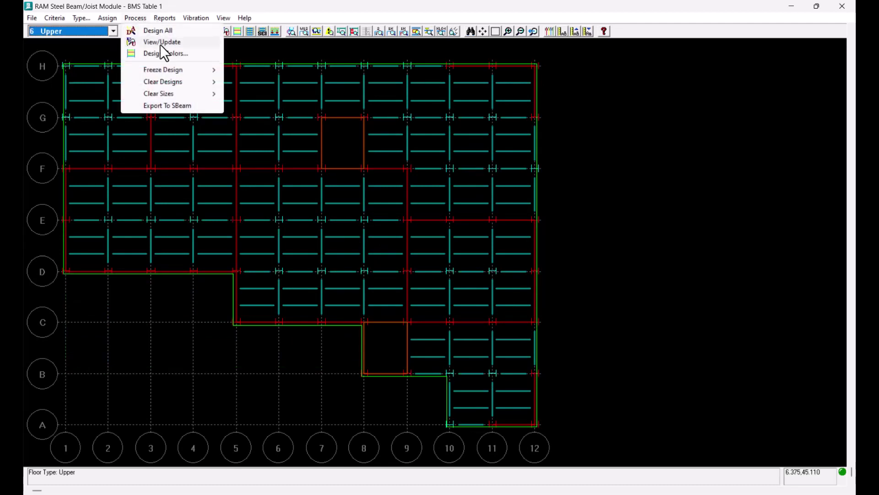
click(142, 43)
drag(183, 95, 581, 90)
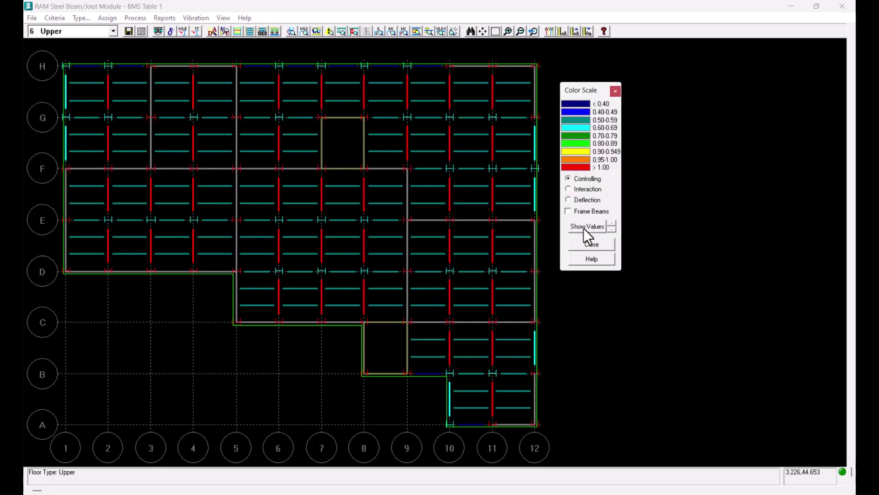
click(584, 227)
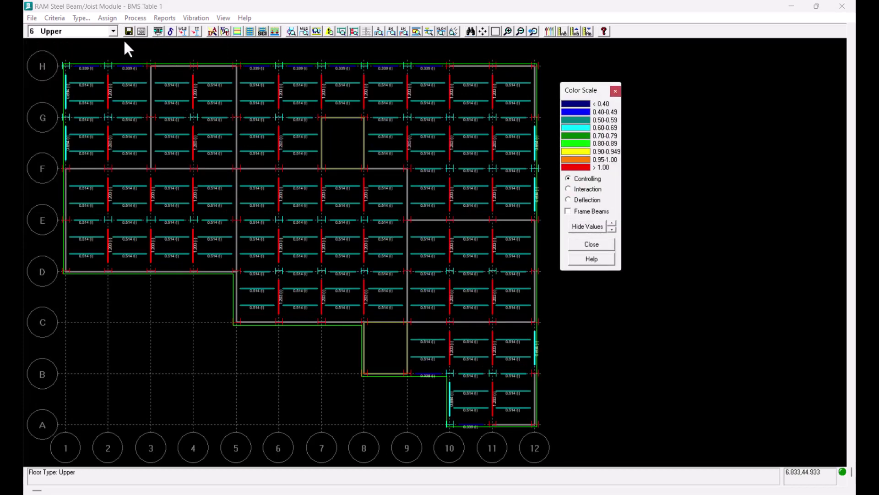
click(129, 18)
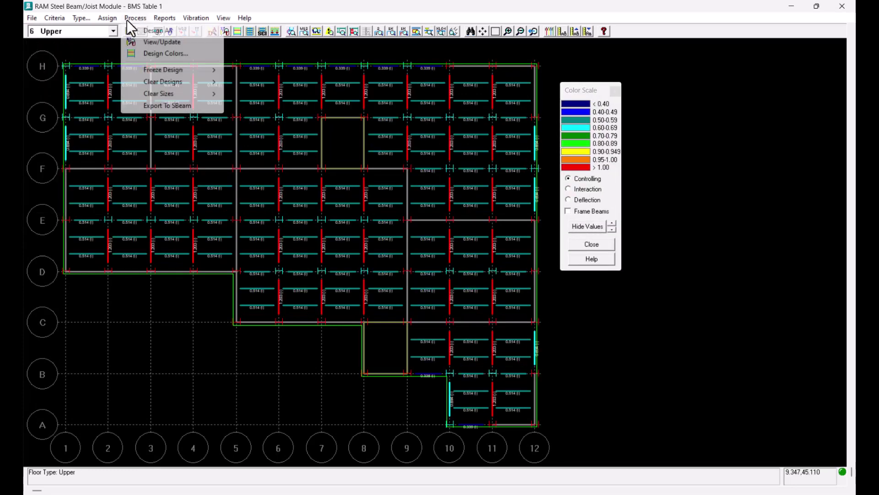
click(155, 41)
- Optimize beam 12 (grid 2, H–G) from 410UB59.7 to 460UB74.6, ratio 0.85, and update the database
click(108, 91)
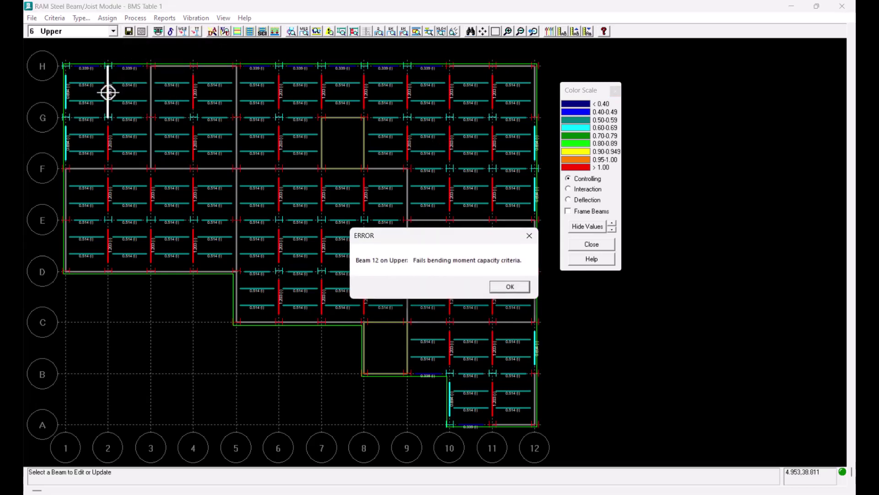
click(510, 287)
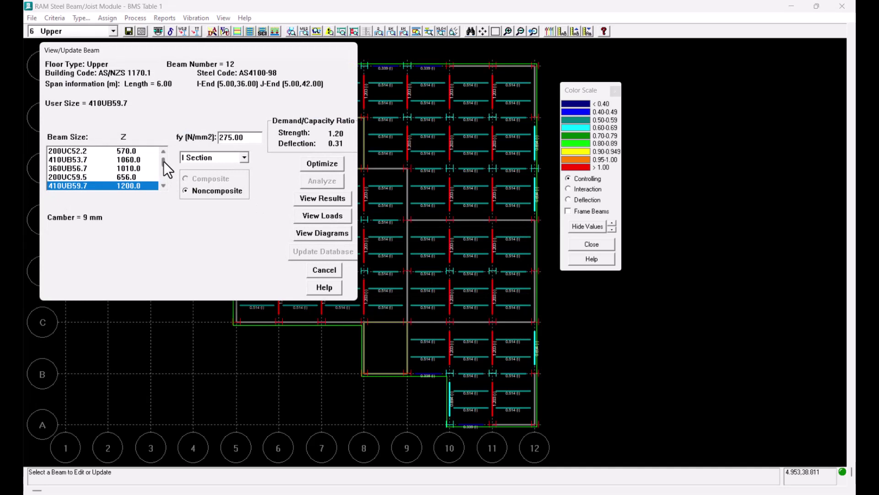
scroll(161, 182, down, 1)
scroll(161, 182, down, 2)
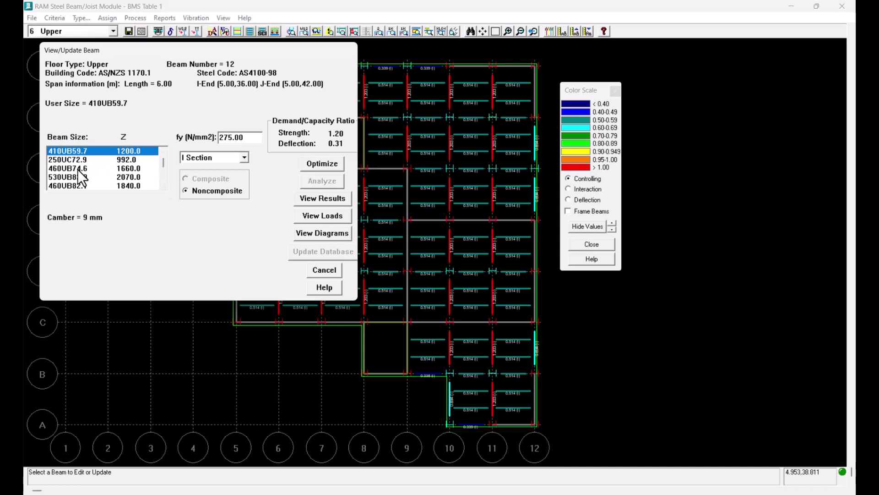
click(77, 169)
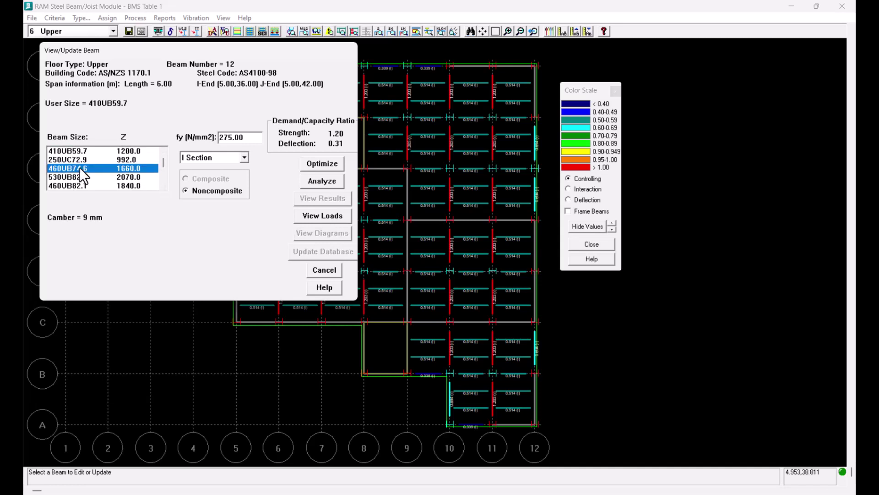
click(85, 150)
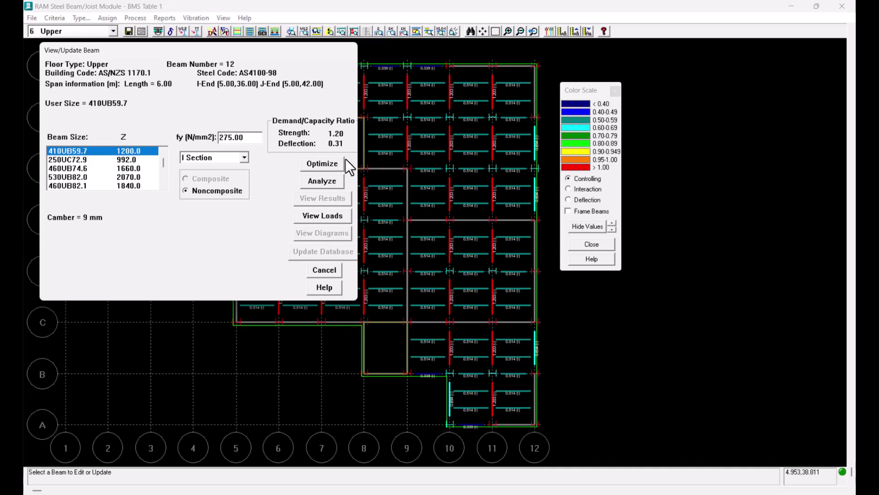
click(326, 162)
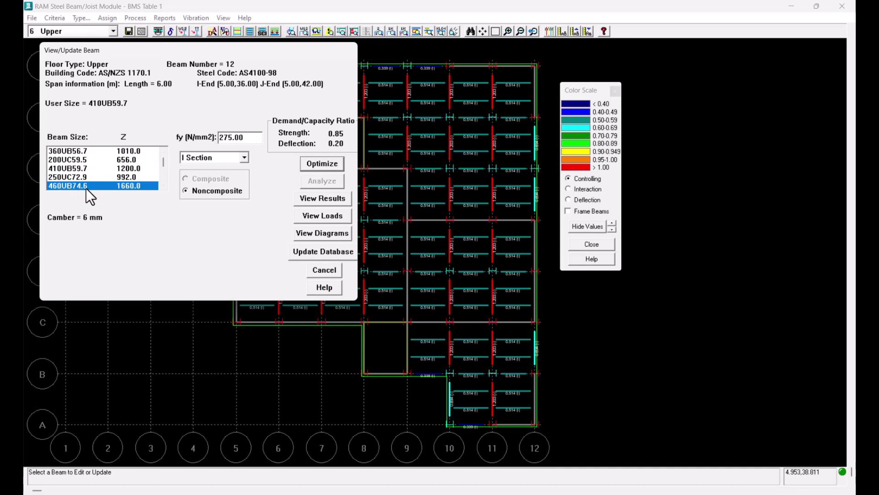
click(325, 251)
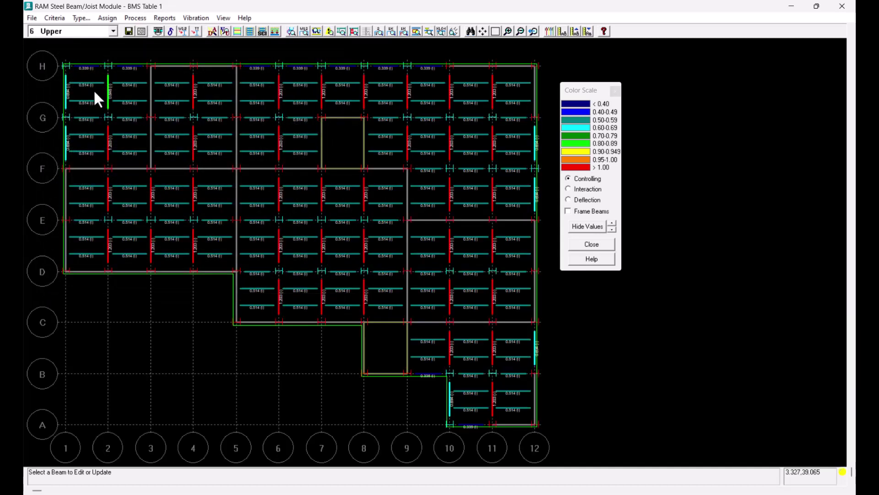